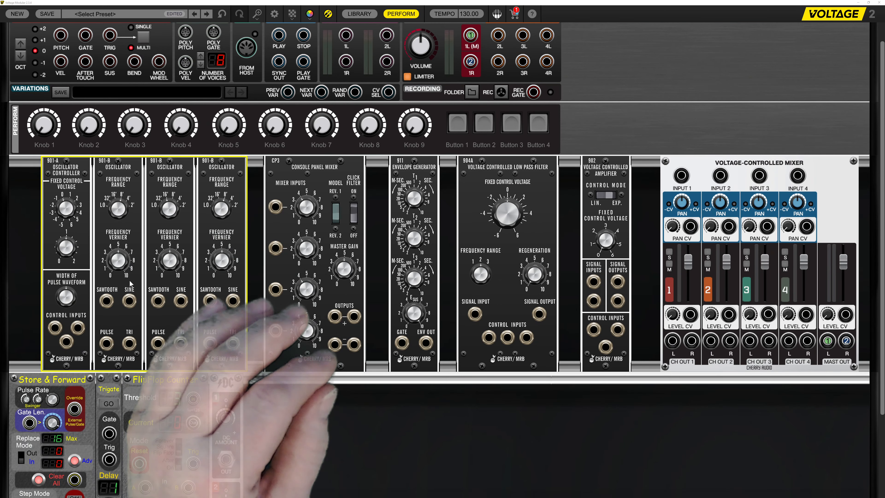
Step: Patch the sawtooth outputs of the second and third 901-B oscillators into the first two inputs of the console panel mixer
{"action": "left_click_drag", "start_coordinate": [159, 301], "coordinate": [293, 205]}
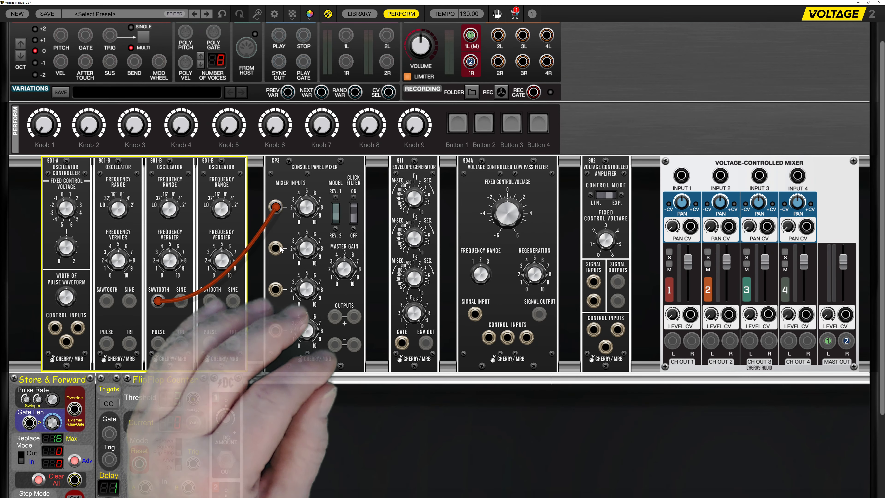
{"action": "left_click_drag", "start_coordinate": [275, 248], "coordinate": [209, 306]}
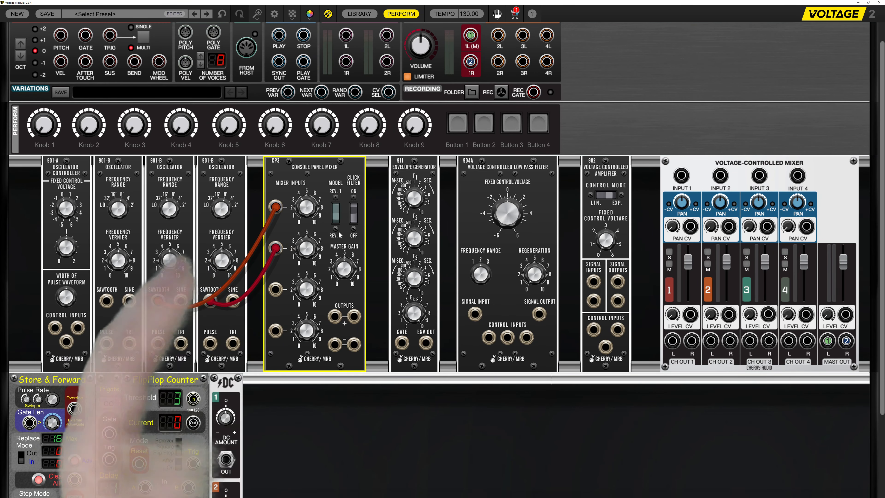
Step: Route the console panel mixer through the 902 amplifier into Input 1 of the voltage-controlled mixer and set the amplifier's fixed control voltage to 0.50 volts
{"action": "left_click_drag", "start_coordinate": [359, 317], "coordinate": [681, 175]}
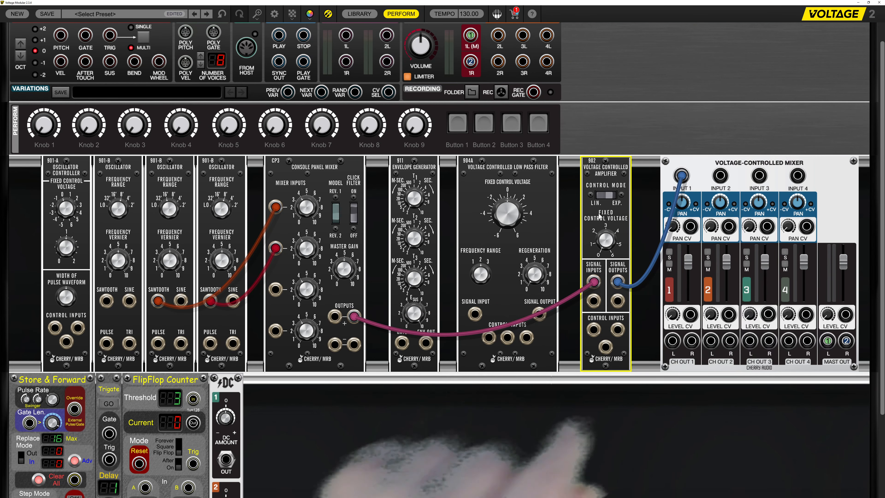
{"action": "left_click_drag", "start_coordinate": [607, 240], "coordinate": [606, 237]}
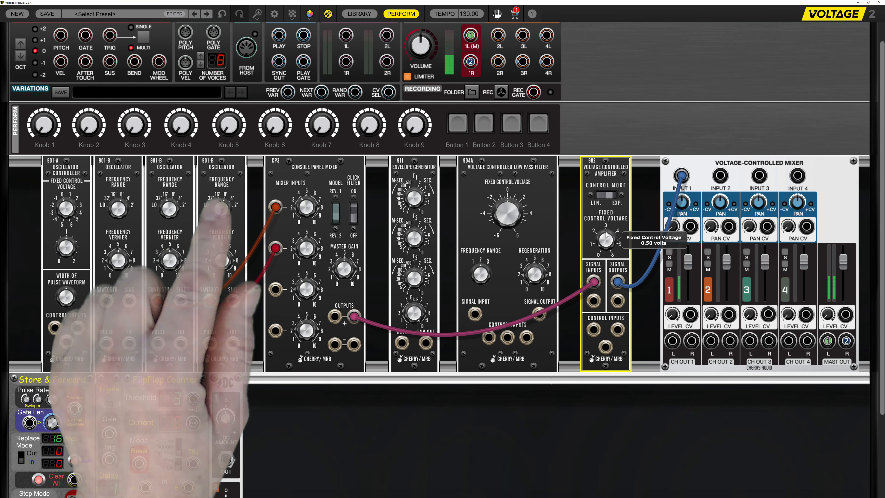
{"action": "left_click", "coordinate": [170, 210]}
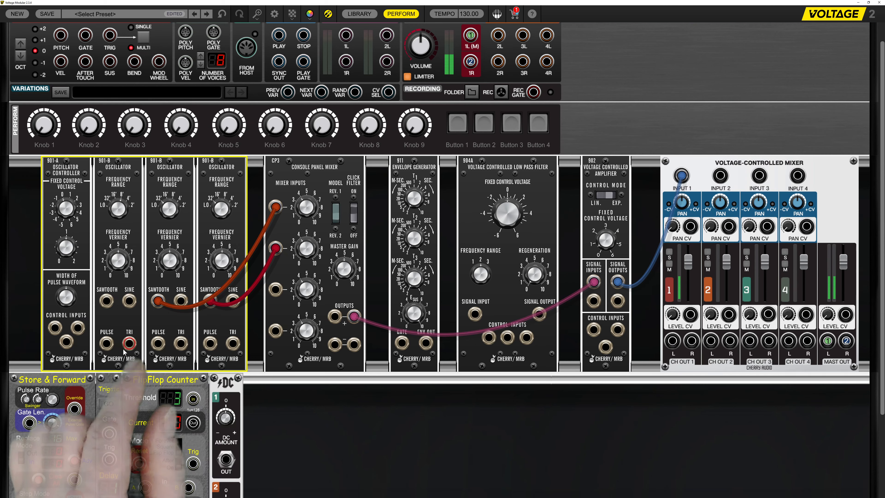
Step: Patch the first oscillator's triangle output into the console panel mixer's third input and set that input's level to about 27%
{"action": "left_click_drag", "start_coordinate": [129, 343], "coordinate": [273, 293]}
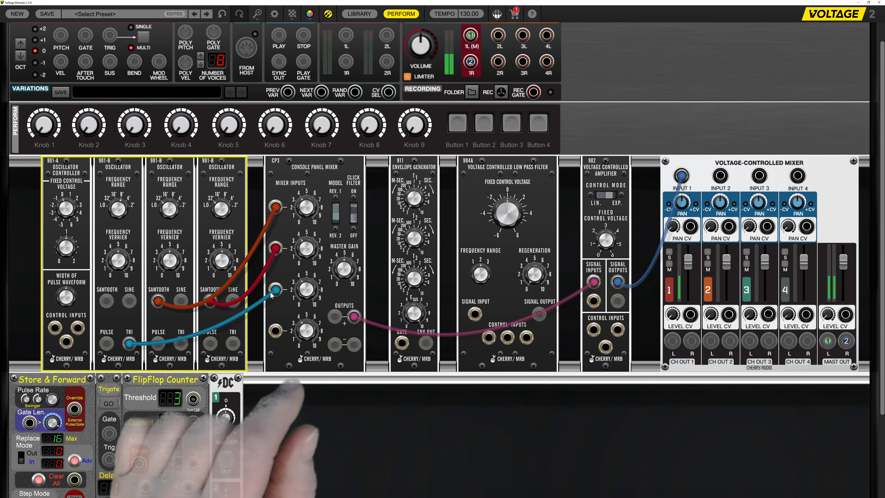
{"action": "left_click", "coordinate": [305, 289]}
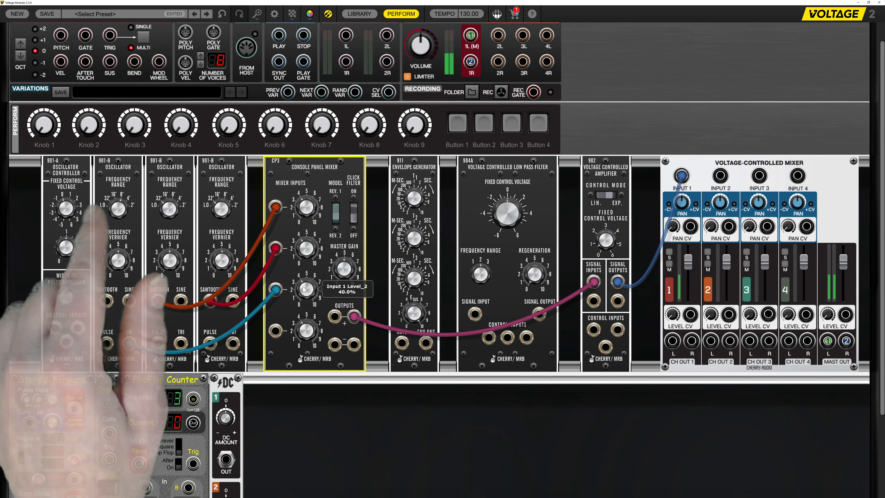
{"action": "left_click_drag", "start_coordinate": [304, 289], "coordinate": [303, 306]}
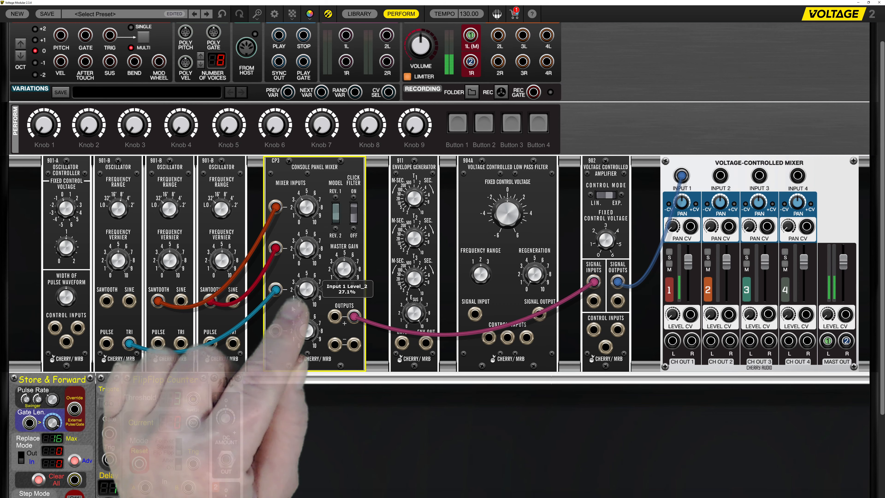
Step: Insert the 904A low pass filter between the console panel mixer's output and the 902 amplifier's signal input
{"action": "left_click_drag", "start_coordinate": [594, 281], "coordinate": [475, 313]}
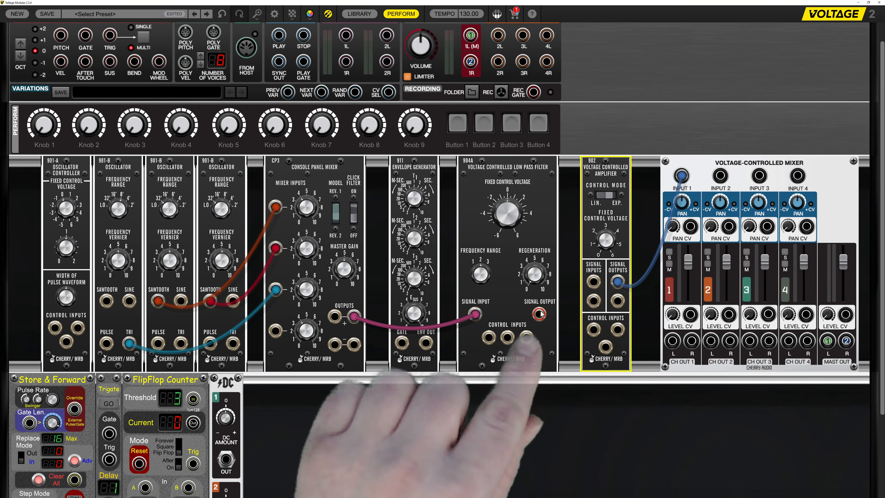
{"action": "left_click_drag", "start_coordinate": [539, 313], "coordinate": [594, 281]}
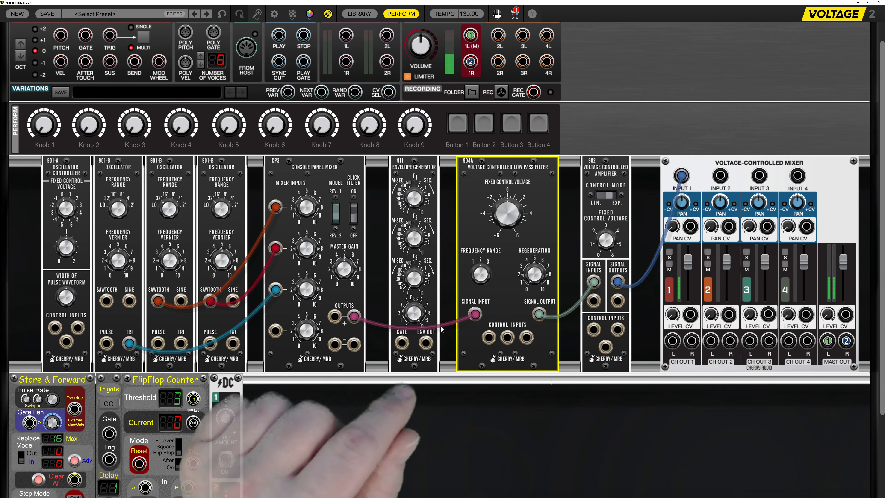
Step: Turn down the 902 amplifier's fixed control voltage and patch the 911 envelope output to the first control inputs of the filter and amplifier
{"action": "left_click", "coordinate": [608, 241]}
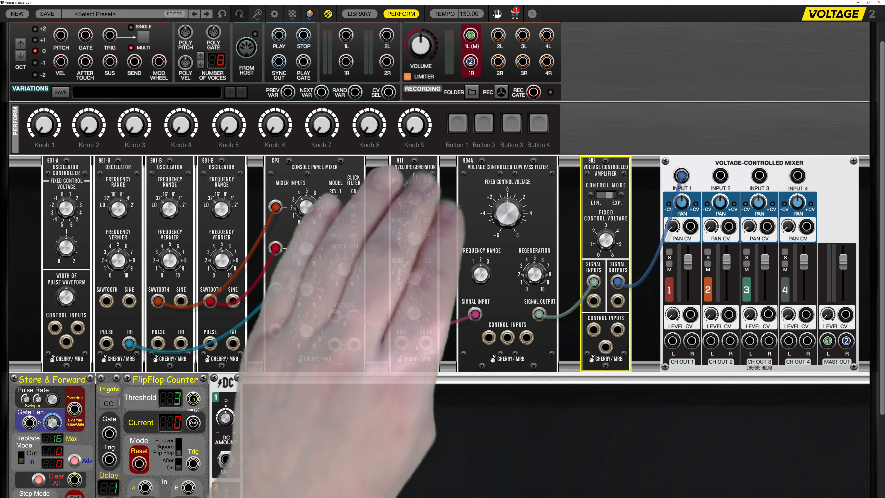
{"action": "left_click", "coordinate": [403, 344]}
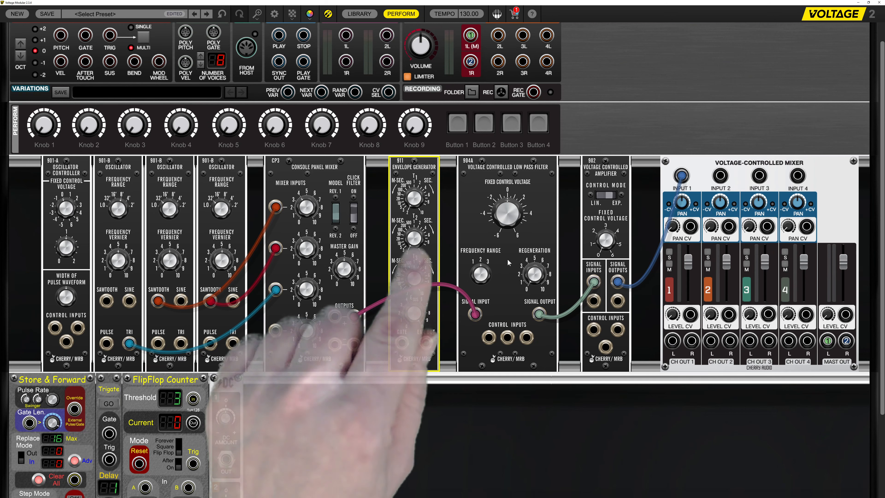
{"action": "left_click", "coordinate": [613, 245]}
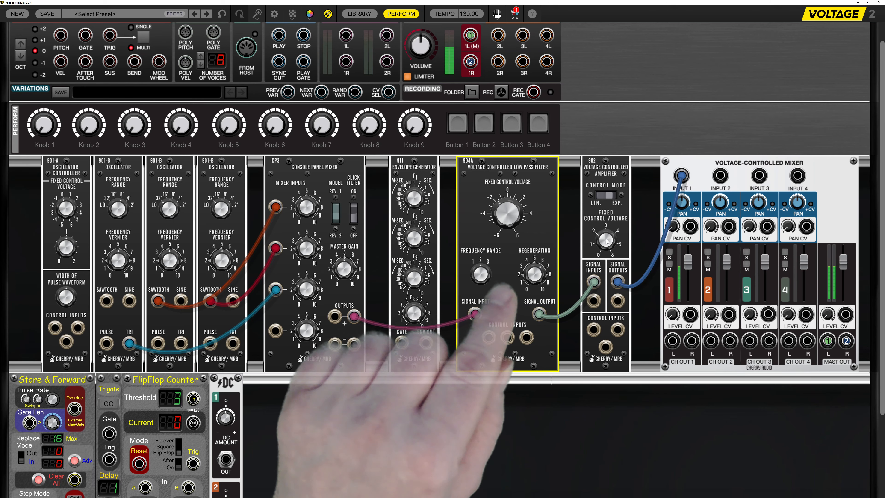
{"action": "left_click_drag", "start_coordinate": [489, 337], "coordinate": [595, 330]}
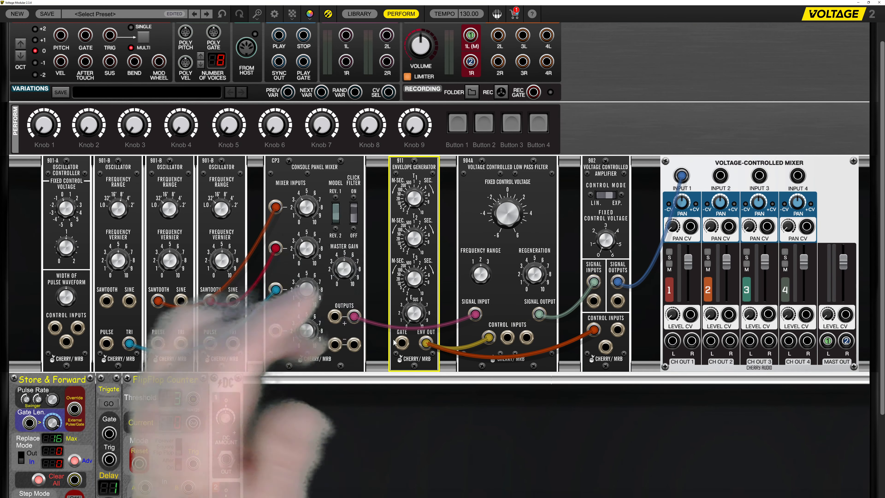
Step: Patch the CV source gate to the 911 envelope's gate input and the CV source pitch to the 901-A controller's first control input
{"action": "left_click_drag", "start_coordinate": [401, 342], "coordinate": [327, 293]}
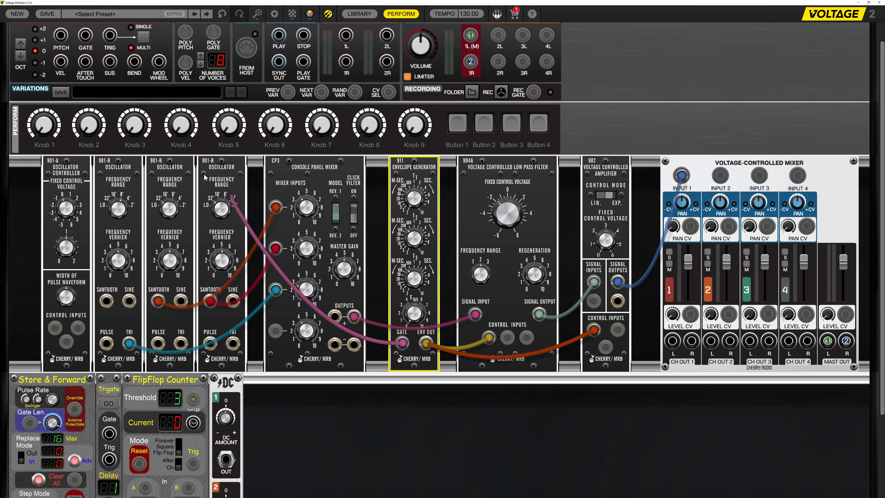
{"action": "left_click_drag", "start_coordinate": [204, 177], "coordinate": [85, 59]}
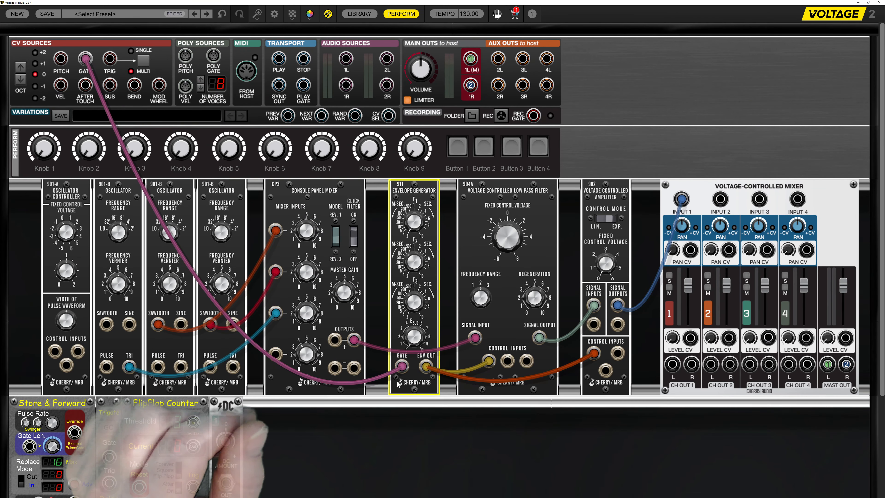
{"action": "left_click_drag", "start_coordinate": [55, 351], "coordinate": [61, 58]}
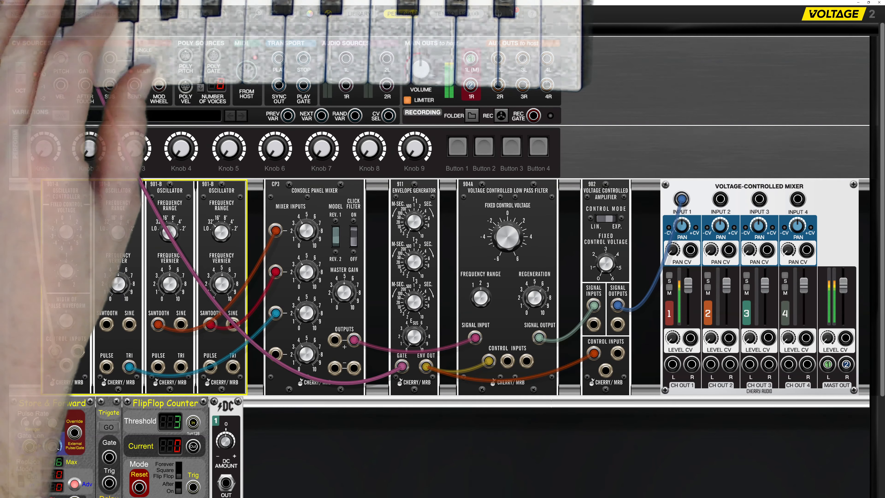
Step: Set the 911 envelope generator's decay to 275 msec, release to 294 msec and sustain to about 2.16 volts
{"action": "left_click", "coordinate": [414, 265]}
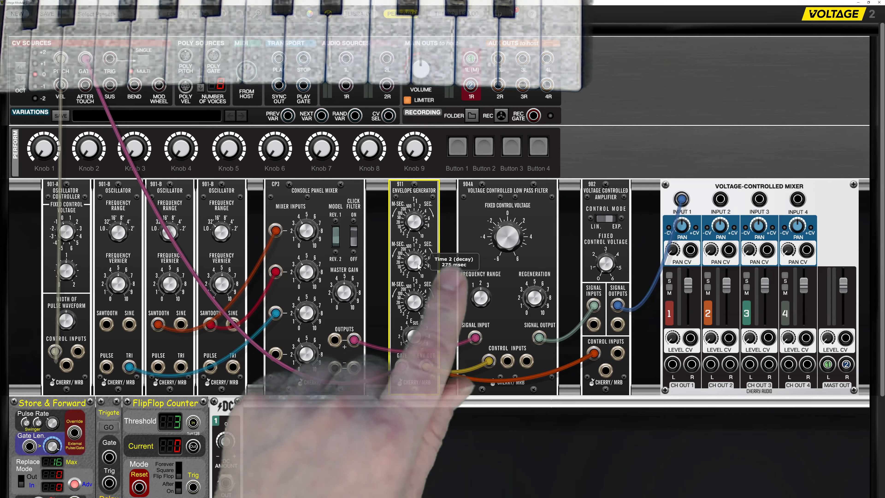
{"action": "mouse_move", "coordinate": [420, 305]}
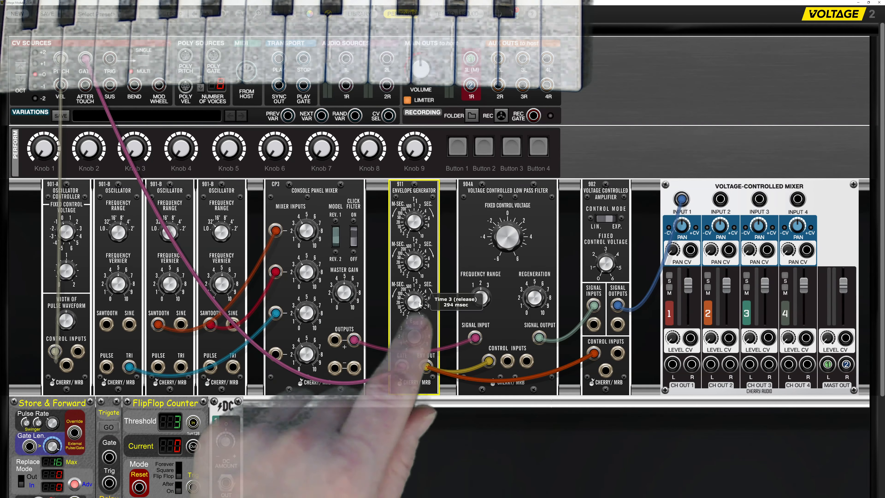
{"action": "mouse_move", "coordinate": [416, 339]}
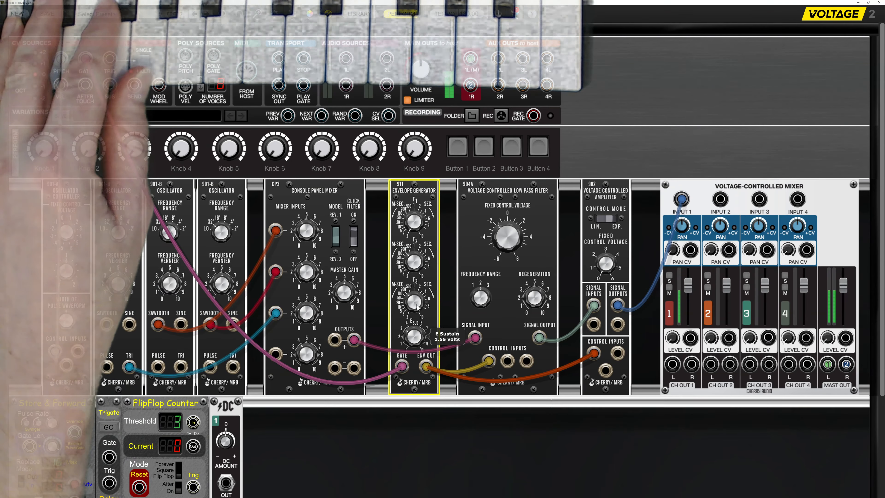
{"action": "left_click_drag", "start_coordinate": [416, 304], "coordinate": [422, 287]}
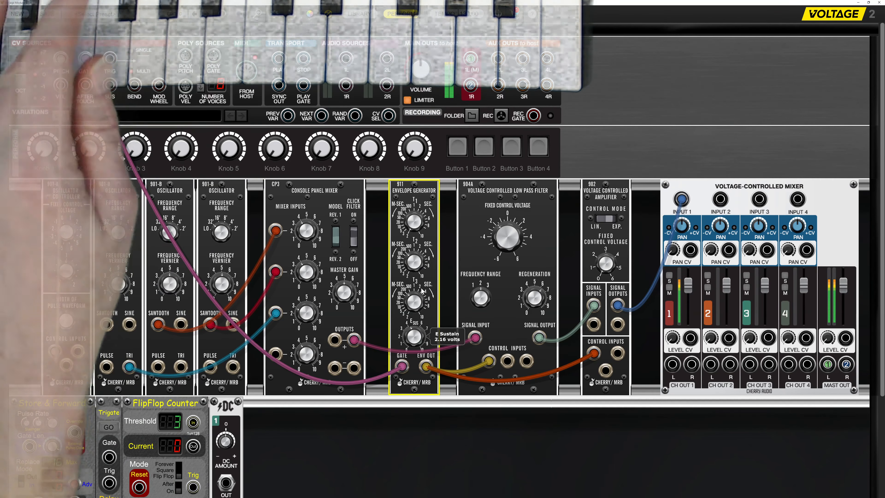
{"action": "left_click_drag", "start_coordinate": [422, 293], "coordinate": [422, 289]}
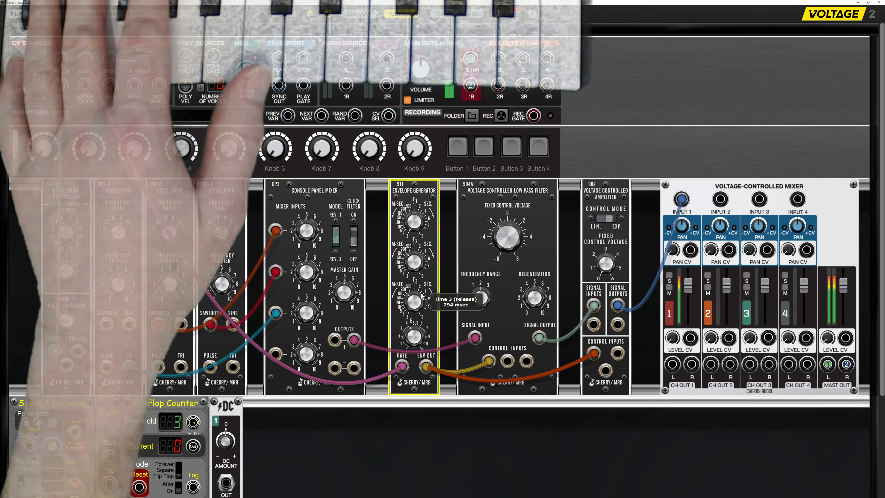
{"action": "mouse_move", "coordinate": [420, 297]}
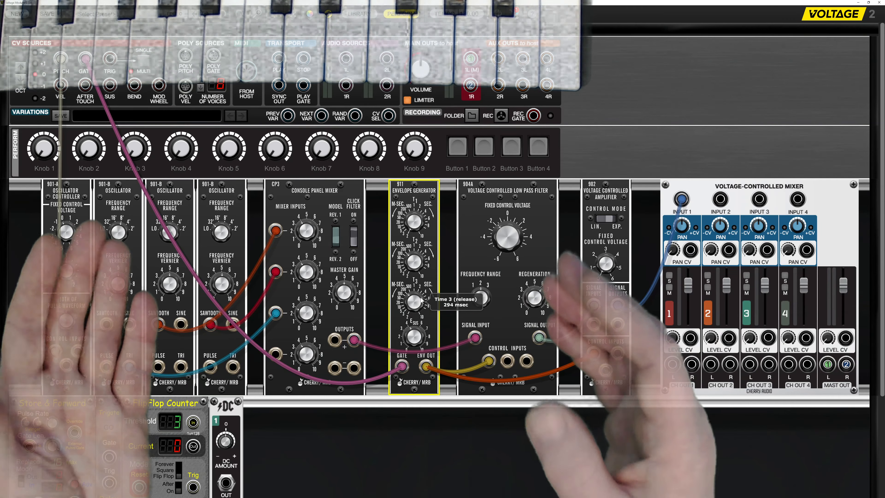
Step: Fine-tune the console panel mixer's third input level to about 27.7%
{"action": "left_click", "coordinate": [308, 312]}
{"action": "left_click_drag", "start_coordinate": [308, 305], "coordinate": [308, 303]}
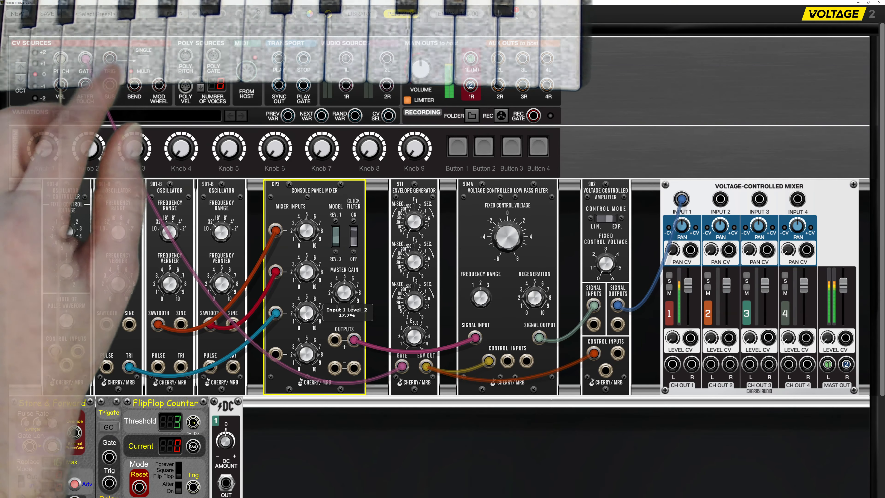
{"action": "left_click_drag", "start_coordinate": [305, 314], "coordinate": [304, 316]}
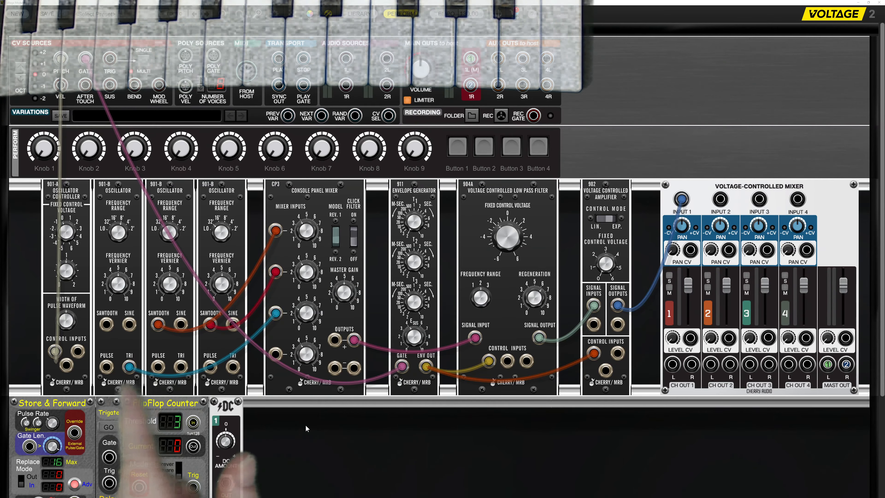
Step: Move the pitch and gate cables from the oscillator controller and envelope generator to the CV and Gate inputs of Store & Forward
{"action": "scroll", "coordinate": [293, 421], "scroll_direction": "down", "scroll_amount": 4}
{"action": "scroll", "coordinate": [287, 425], "scroll_direction": "down", "scroll_amount": 1}
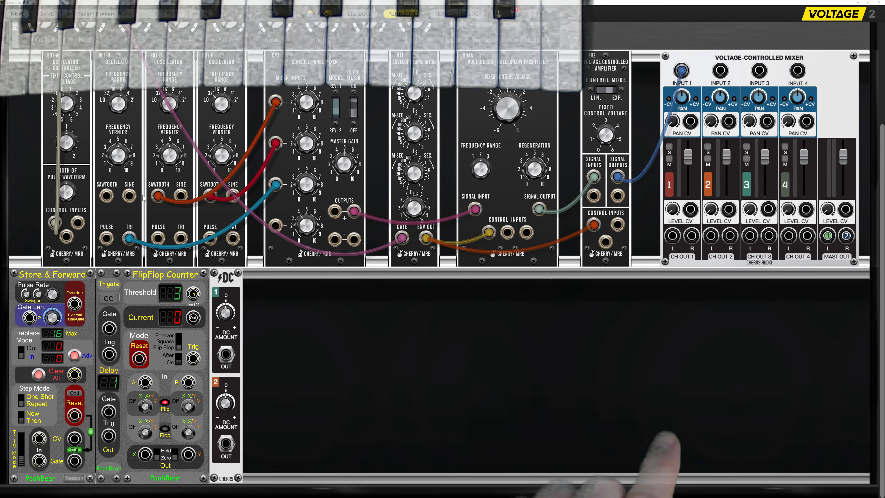
{"action": "left_click_drag", "start_coordinate": [55, 222], "coordinate": [38, 438]}
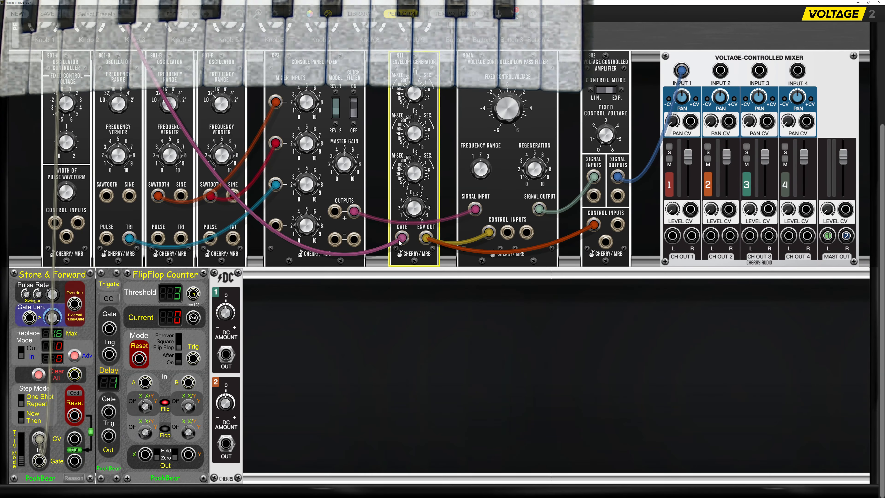
{"action": "left_click_drag", "start_coordinate": [400, 242], "coordinate": [41, 465]}
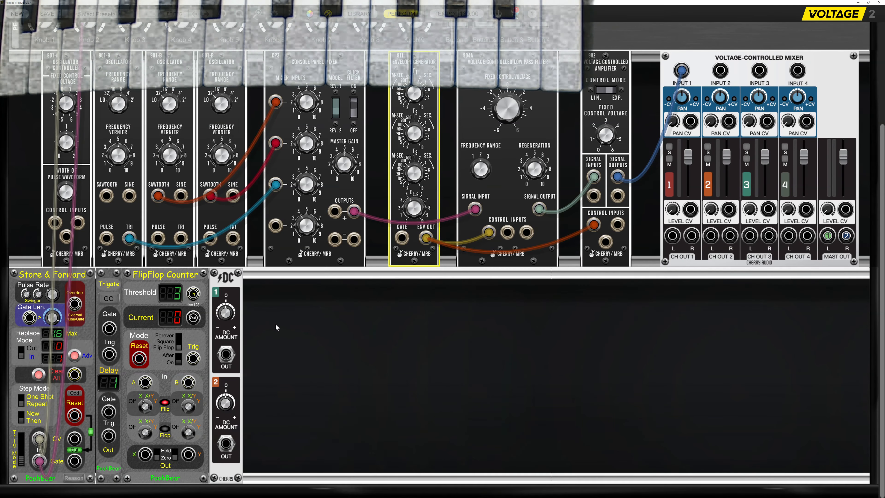
Step: Add a GaToR module from the favorites to the lower cabinet beside the DC source
{"action": "right_click", "coordinate": [275, 324]}
{"action": "mouse_move", "coordinate": [333, 236]}
{"action": "mouse_move", "coordinate": [425, 239]}
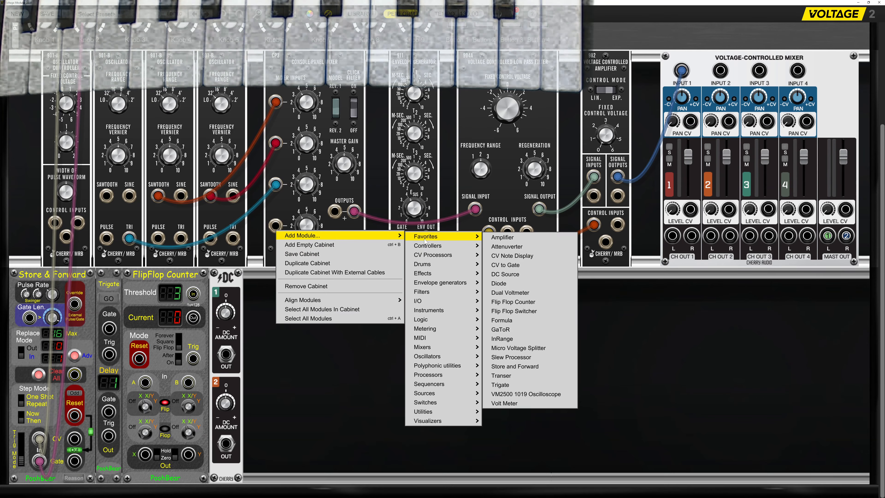
{"action": "left_click", "coordinate": [507, 329]}
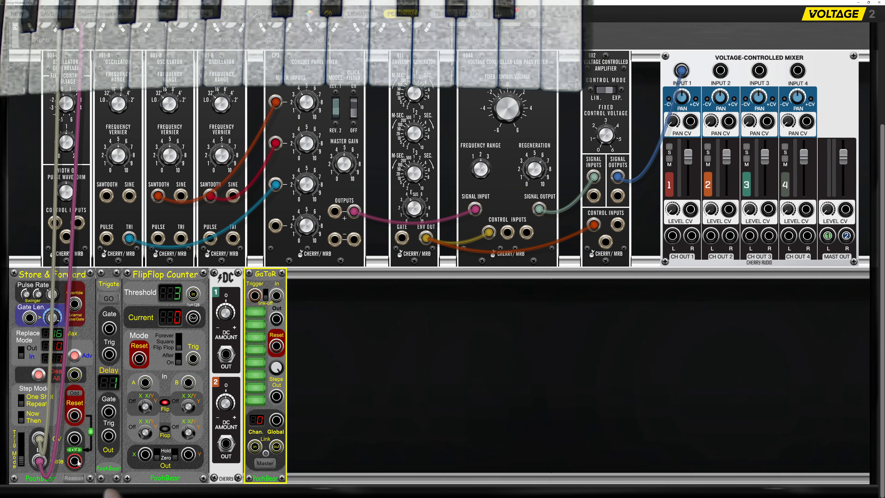
Step: Route Store & Forward's gate output through GaToR to the 911 envelope's gate input, switching off some of GaToR's steps
{"action": "left_click_drag", "start_coordinate": [79, 461], "coordinate": [276, 296]}
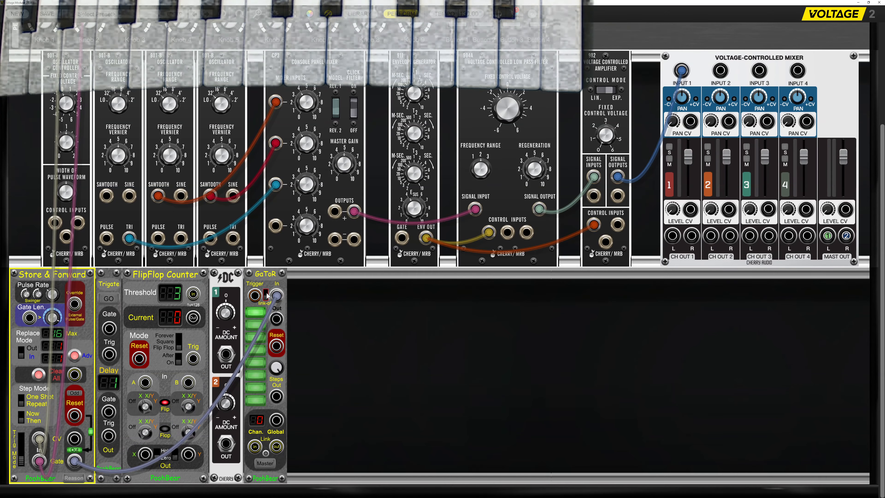
{"action": "left_click", "coordinate": [259, 328]}
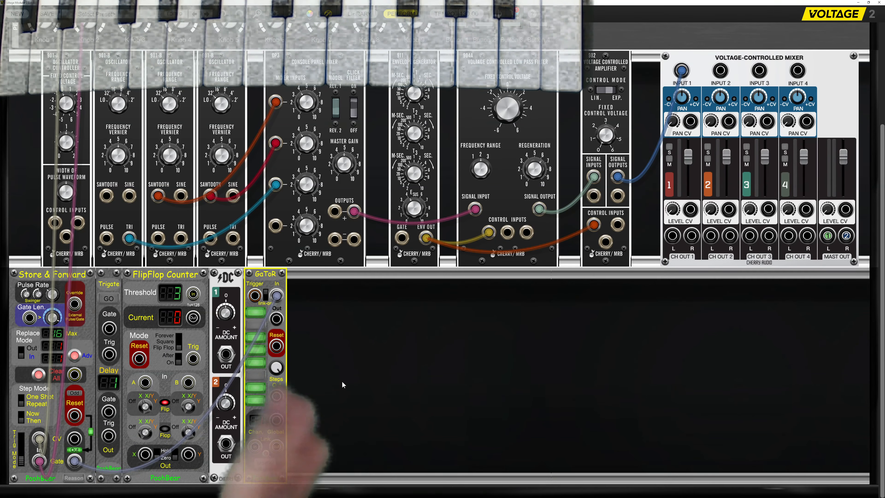
{"action": "left_click_drag", "start_coordinate": [276, 318], "coordinate": [402, 238]}
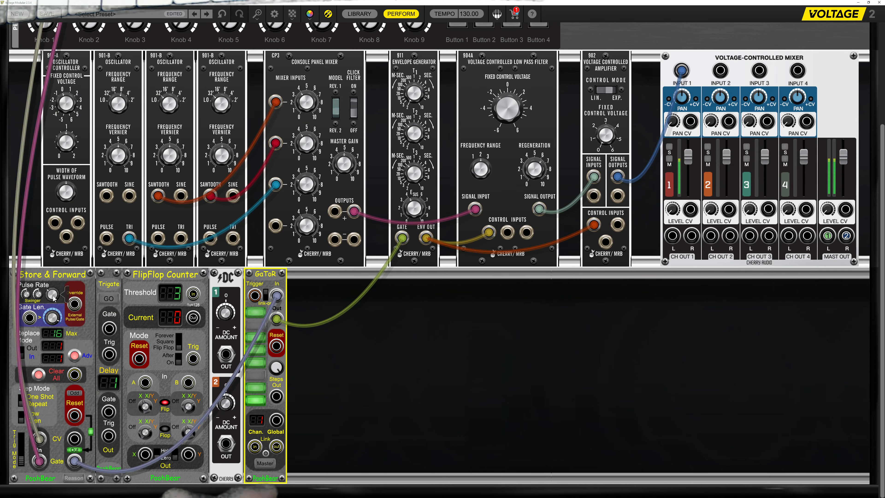
Step: Adjust Store & Forward's pulse rate and connect its Reset jack to the upper Trig input of Trigate
{"action": "left_click_drag", "start_coordinate": [53, 295], "coordinate": [53, 307]}
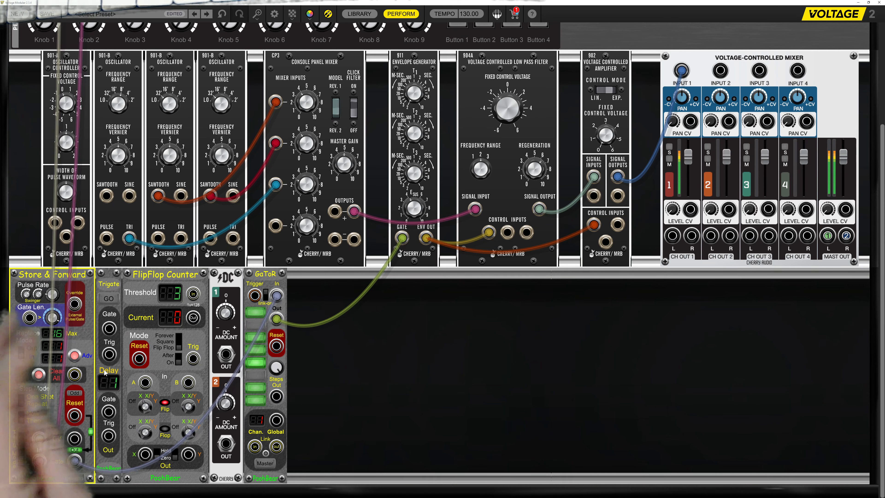
{"action": "left_click_drag", "start_coordinate": [108, 359], "coordinate": [74, 417]}
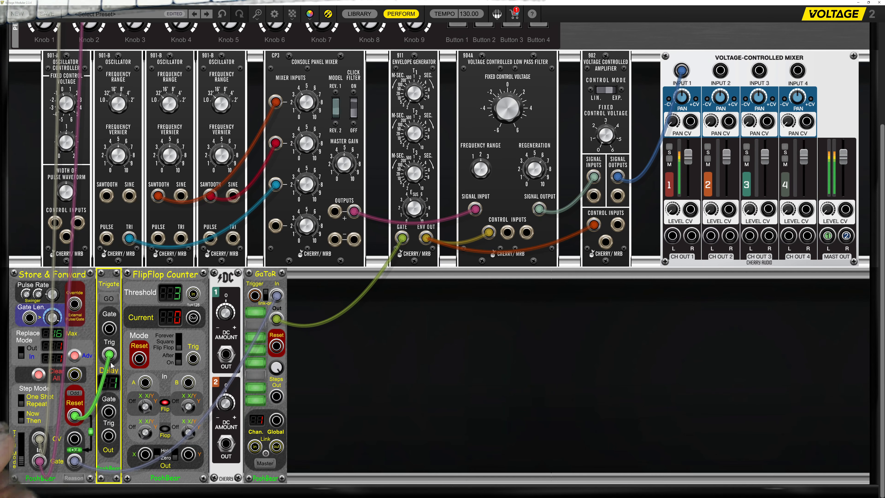
Step: Patch Trigate's upper Trig jack to GaToR's Reset, and move the pitch cable back to the oscillator controller while unplugging Store & Forward's gate input cable
{"action": "left_click", "coordinate": [110, 355]}
{"action": "left_click_drag", "start_coordinate": [133, 340], "coordinate": [276, 347]}
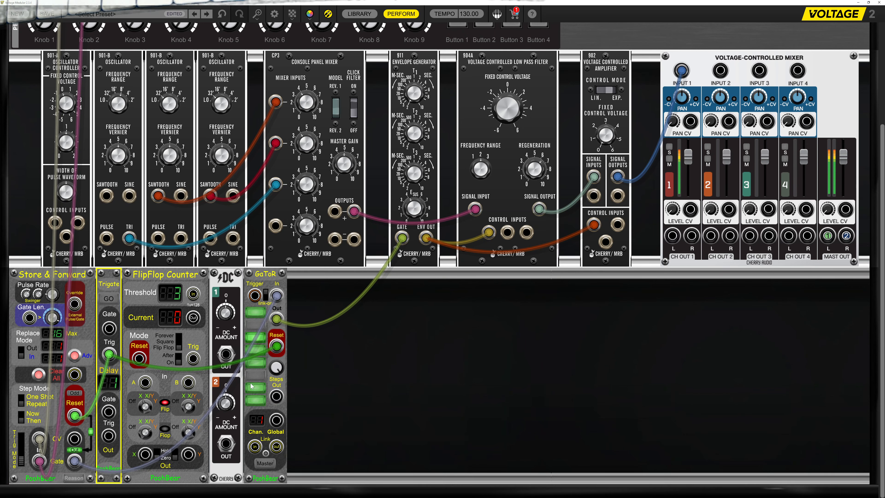
{"action": "left_click_drag", "start_coordinate": [40, 439], "coordinate": [56, 222]}
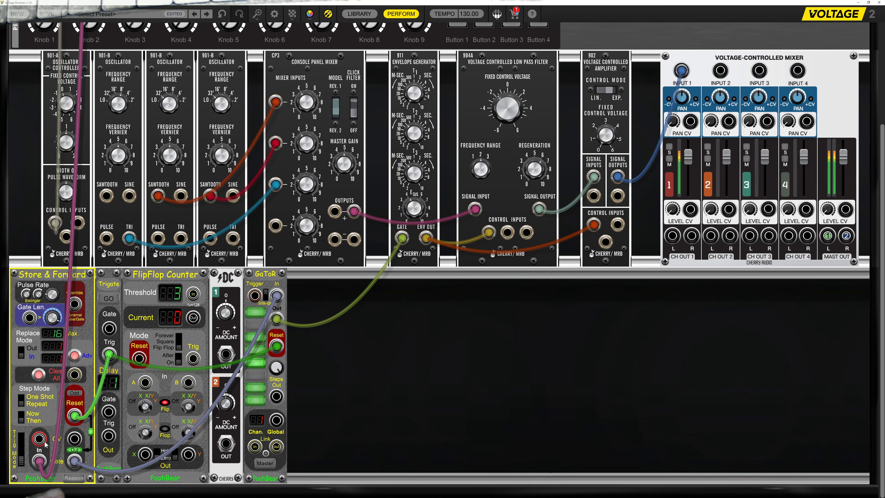
{"action": "left_click_drag", "start_coordinate": [38, 467], "coordinate": [376, 401]}
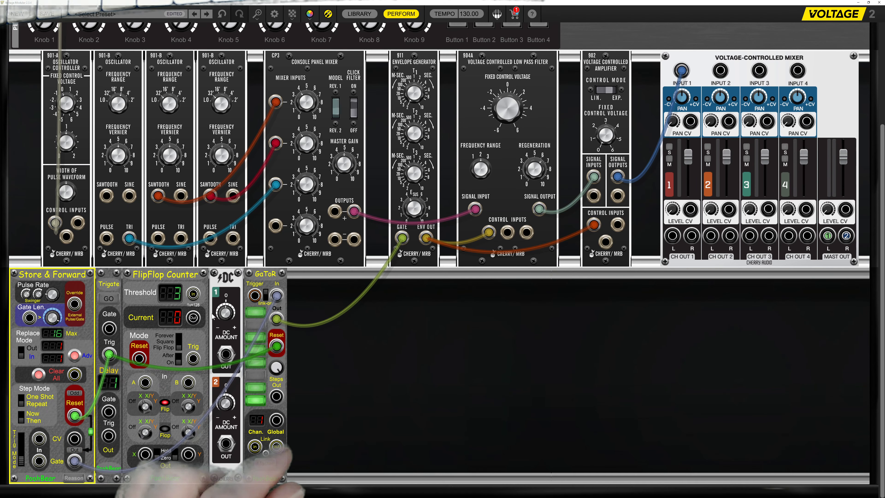
Step: Space out the DC source and FlipFlop Counter, and route the pitch cable through the counter's In A and Out X to the oscillator controller
{"action": "left_click_drag", "start_coordinate": [229, 276], "coordinate": [465, 276]}
{"action": "left_click_drag", "start_coordinate": [158, 276], "coordinate": [346, 275]}
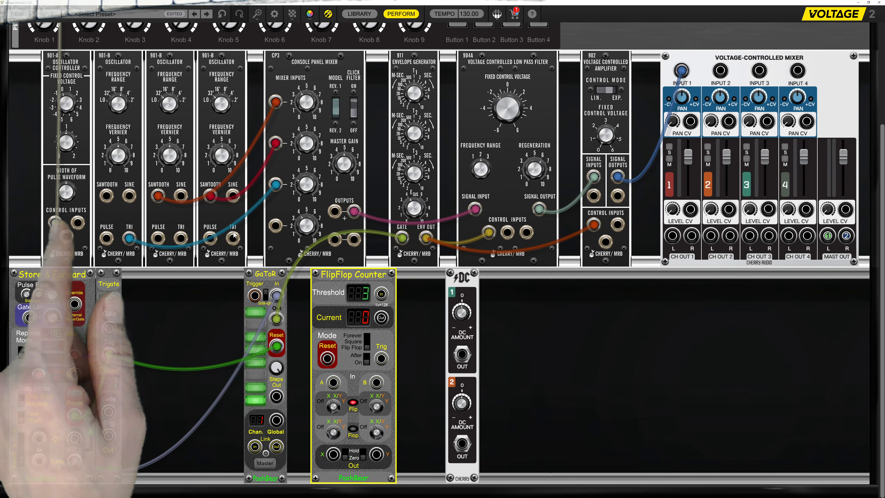
{"action": "left_click_drag", "start_coordinate": [58, 223], "coordinate": [334, 383]}
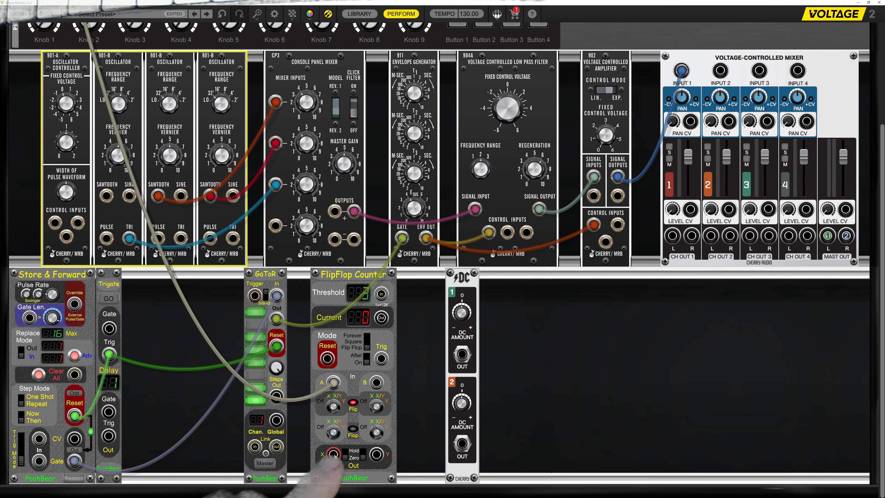
{"action": "left_click_drag", "start_coordinate": [333, 454], "coordinate": [173, 344]}
{"action": "left_click_drag", "start_coordinate": [87, 258], "coordinate": [54, 222]}
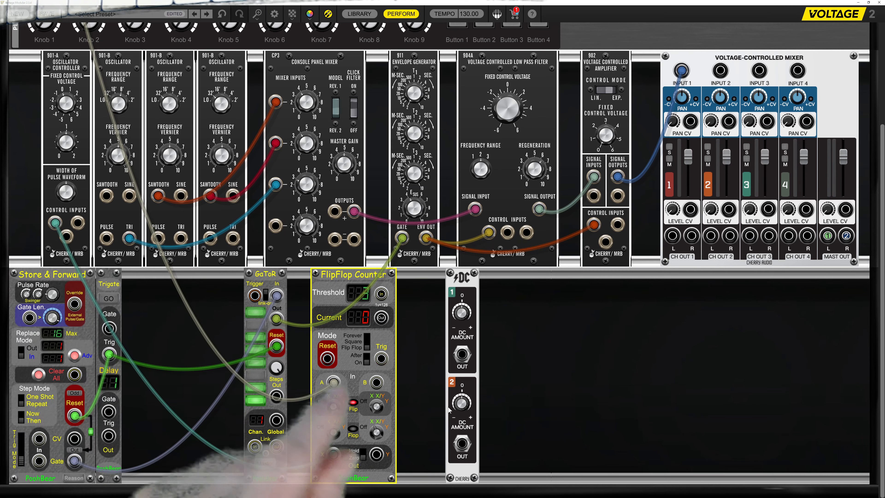
Step: Feed DC output 1 into the FlipFlop Counter's In B, and trigger the counter from GaToR's output with a threshold of 1
{"action": "left_click_drag", "start_coordinate": [462, 354], "coordinate": [383, 384]}
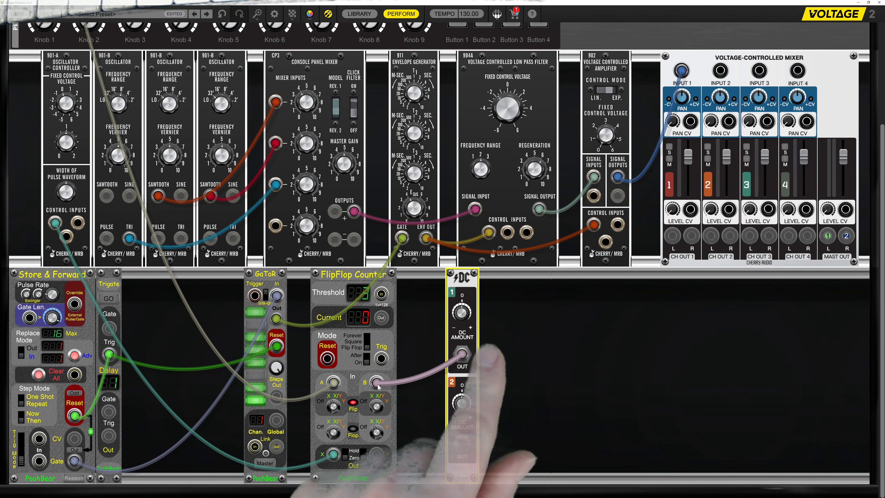
{"action": "left_click_drag", "start_coordinate": [378, 384], "coordinate": [378, 384]}
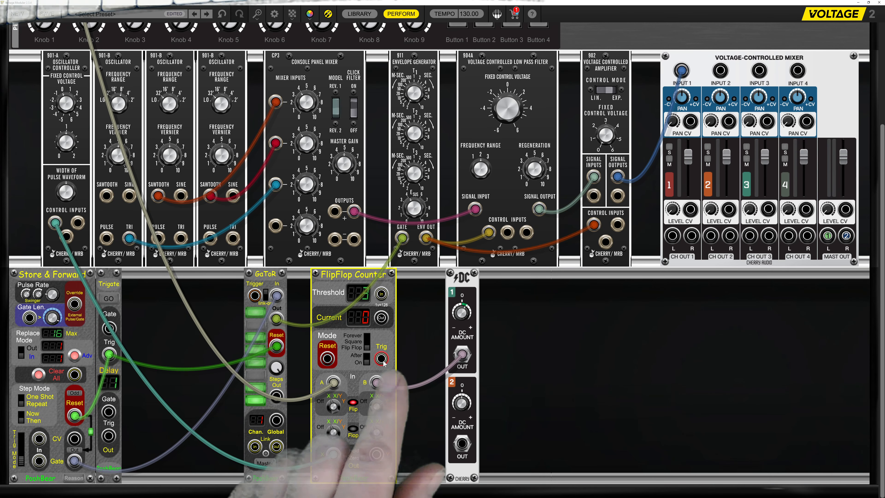
{"action": "left_click_drag", "start_coordinate": [381, 358], "coordinate": [275, 324]}
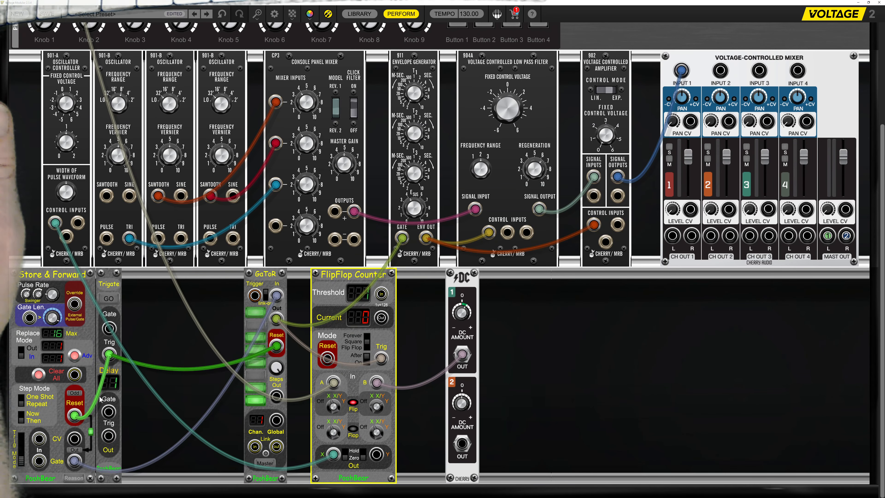
{"action": "left_click", "coordinate": [108, 299]}
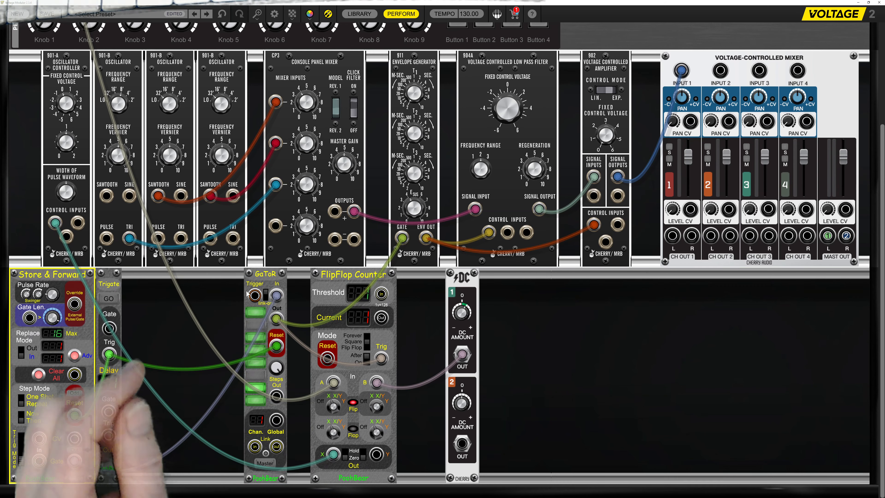
Step: Move GaToR closer to Trigate, place a duplicate of it alongside, and reconnect the FlipFlop Counter's Trig to the second GaToR's output
{"action": "left_click_drag", "start_coordinate": [267, 274], "coordinate": [179, 274]}
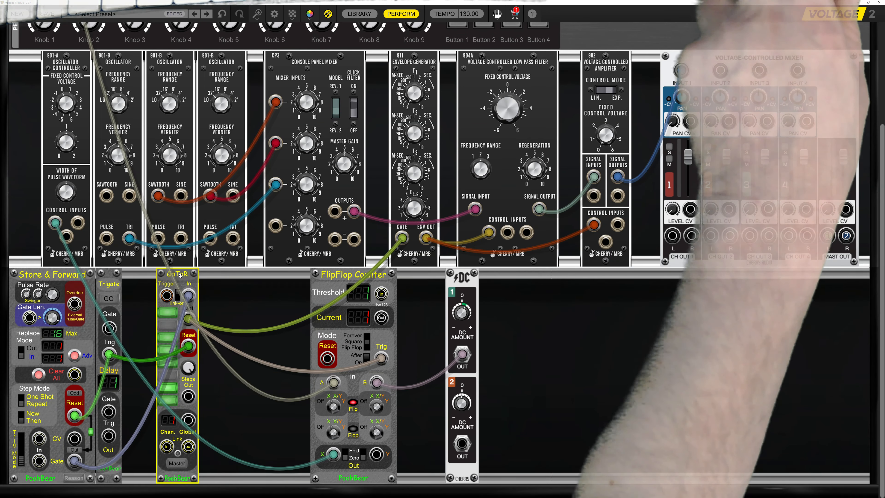
{"action": "left_click_drag", "start_coordinate": [185, 275], "coordinate": [239, 275]}
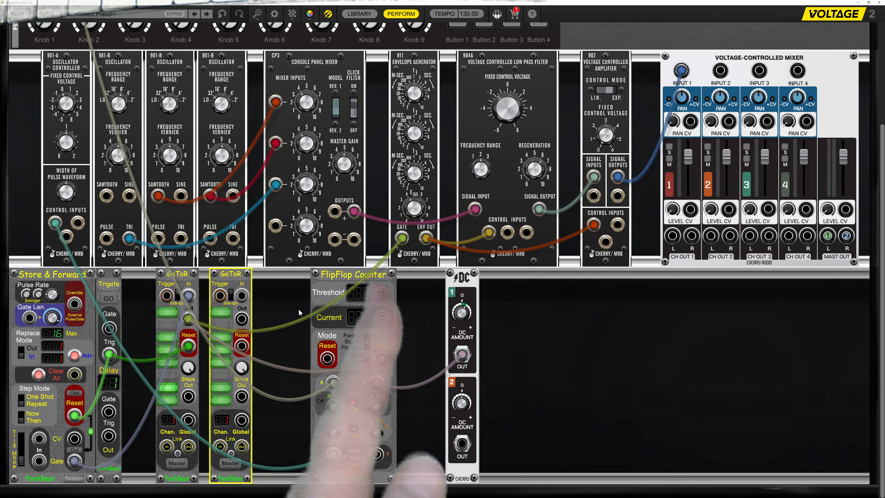
{"action": "left_click_drag", "start_coordinate": [368, 277], "coordinate": [344, 277]}
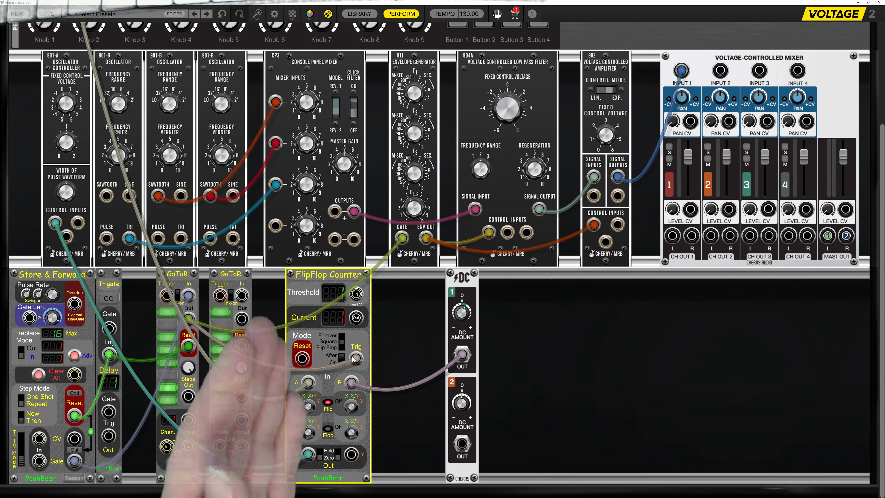
{"action": "left_click_drag", "start_coordinate": [356, 359], "coordinate": [240, 320]}
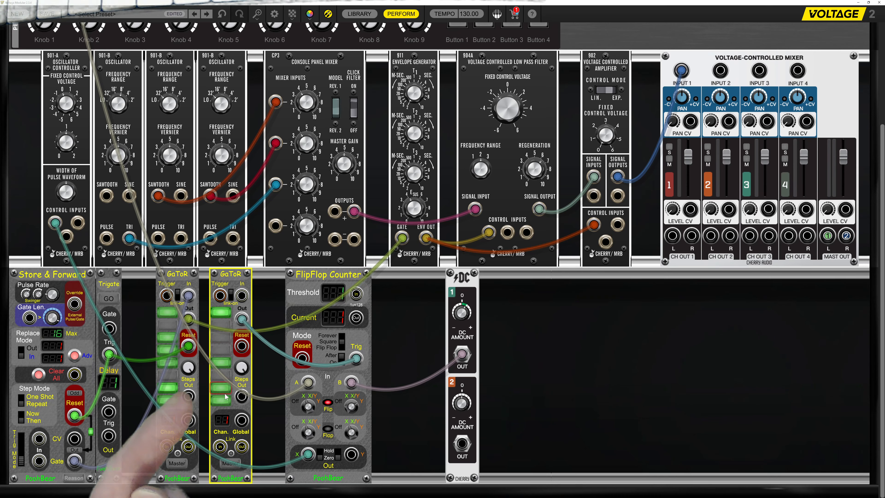
Step: Toggle individual step switches on the second GaToR to try different trigger patterns for the FlipFlop Counter
{"action": "left_click", "coordinate": [226, 402]}
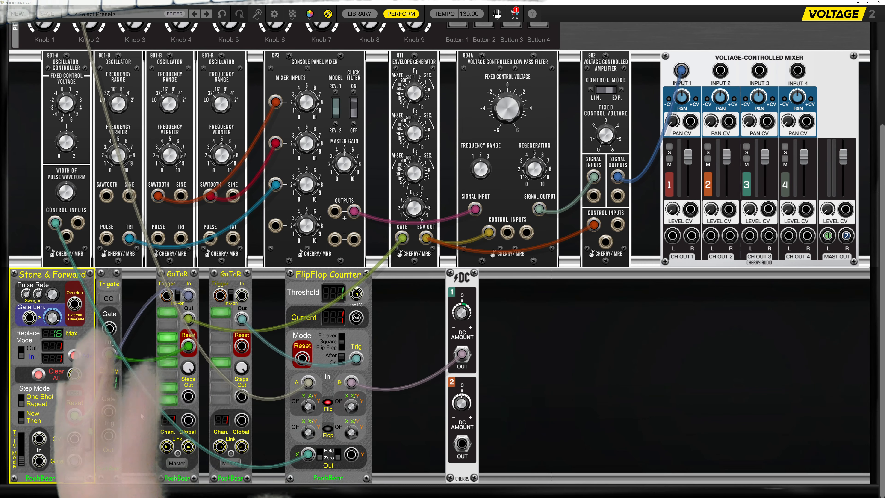
{"action": "left_click", "coordinate": [223, 338]}
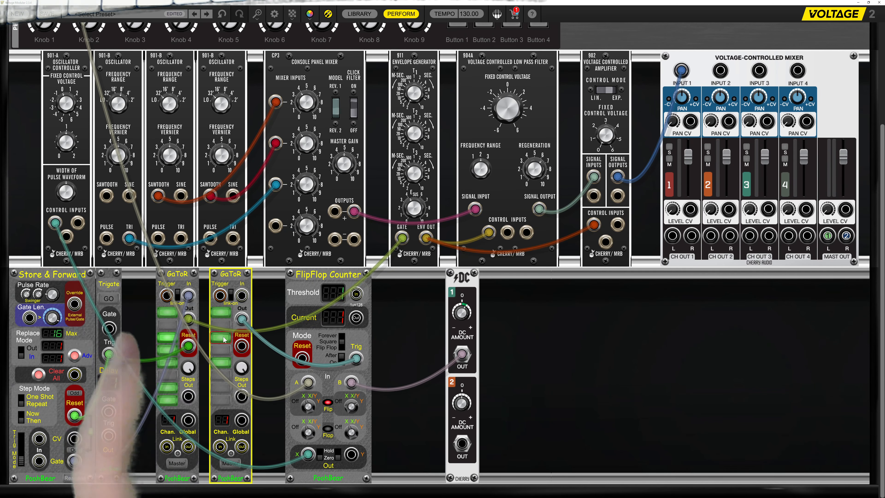
{"action": "left_click", "coordinate": [224, 387]}
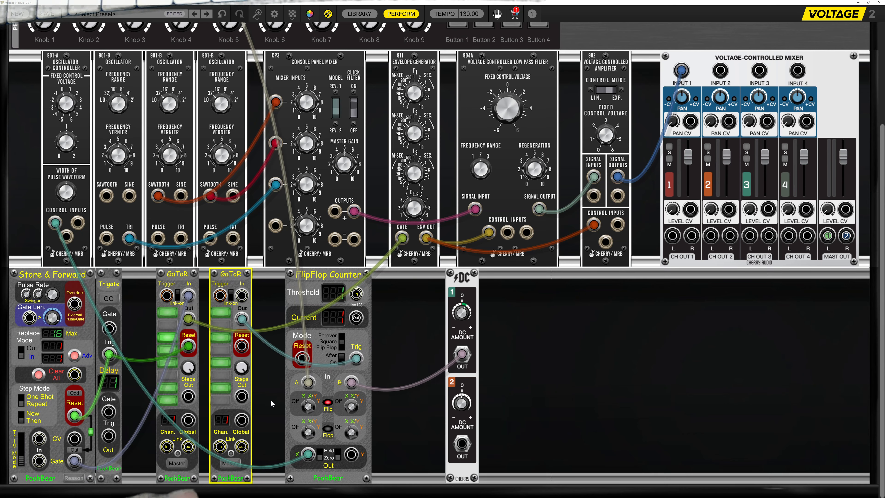
{"action": "left_click", "coordinate": [224, 325]}
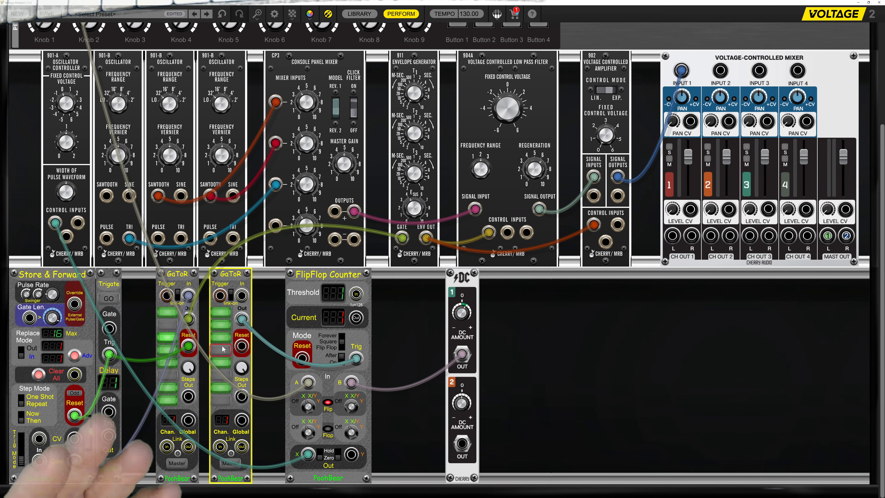
{"action": "left_click", "coordinate": [221, 399]}
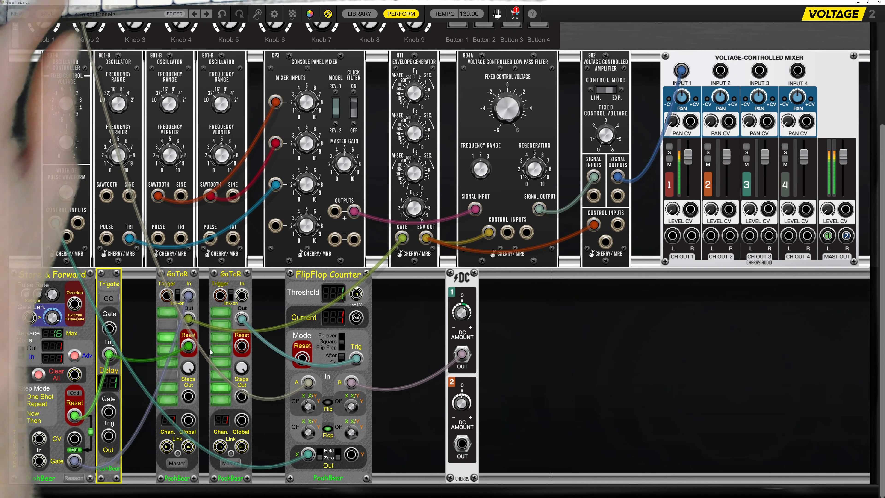
{"action": "left_click", "coordinate": [220, 341]}
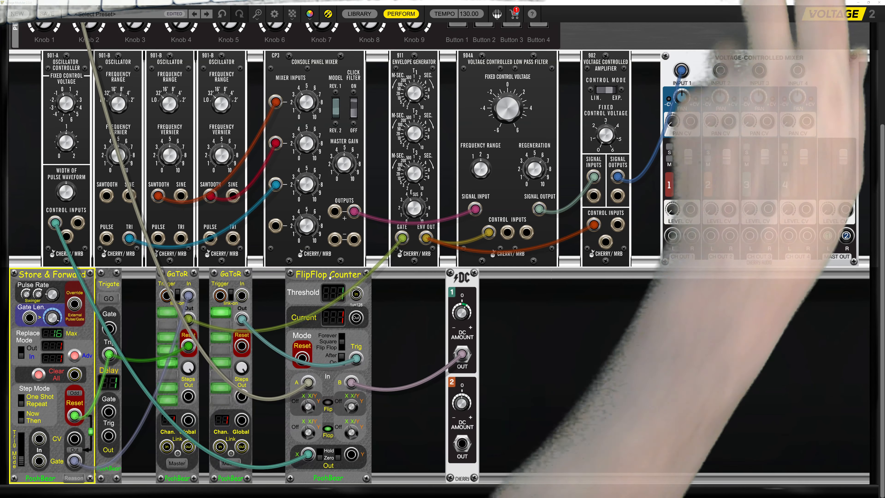
Step: Place a duplicate FlipFlop Counter beyond the DC source and connect DC output 2 to its In A
{"action": "left_click_drag", "start_coordinate": [330, 277], "coordinate": [572, 274]}
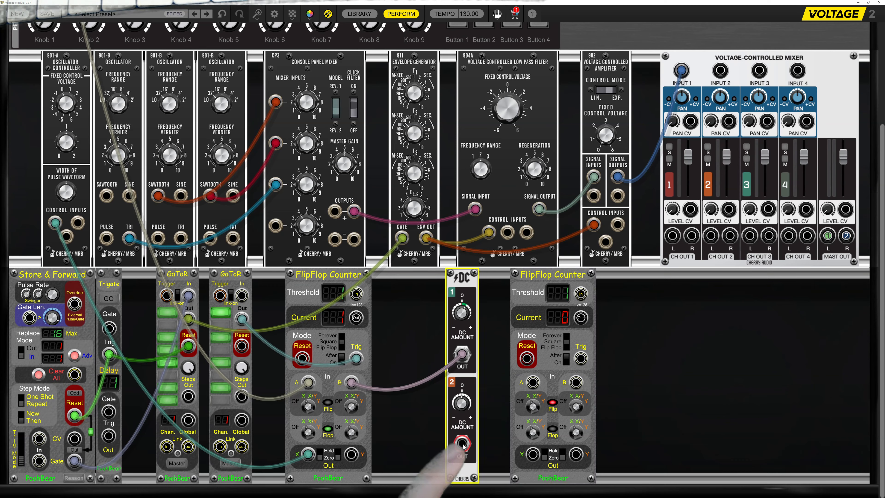
{"action": "left_click_drag", "start_coordinate": [463, 446], "coordinate": [510, 425]}
{"action": "left_click_drag", "start_coordinate": [536, 389], "coordinate": [535, 385]}
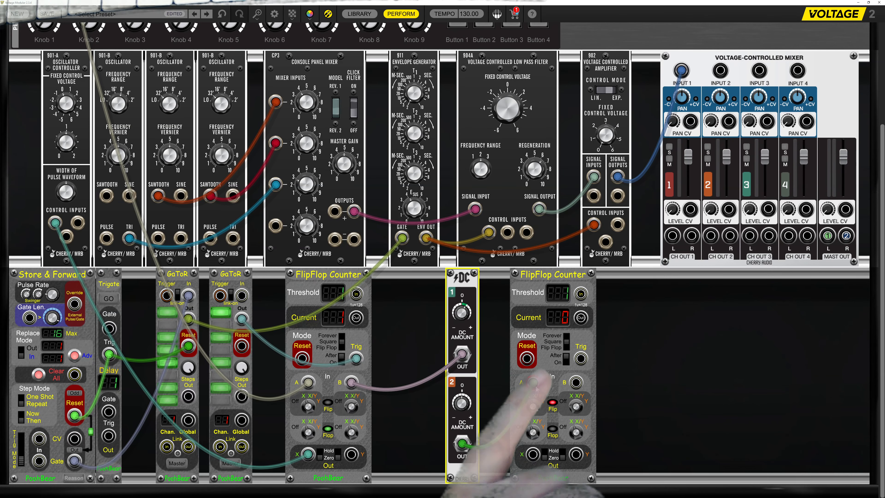
Step: Patch the second FlipFlop Counter's Out X to mixer channel 1's Pan CV input and raise DC Amount 2
{"action": "left_click_drag", "start_coordinate": [532, 455], "coordinate": [614, 417]}
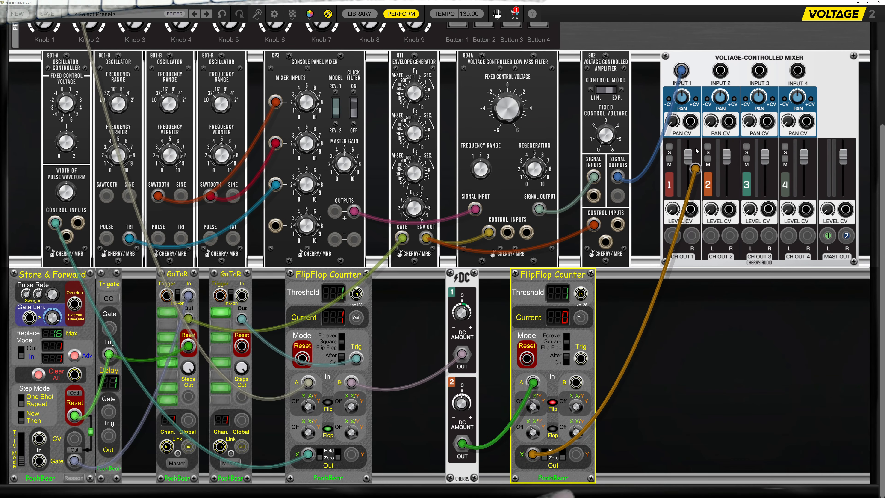
{"action": "left_click_drag", "start_coordinate": [695, 124], "coordinate": [690, 121]}
{"action": "left_click", "coordinate": [683, 99]}
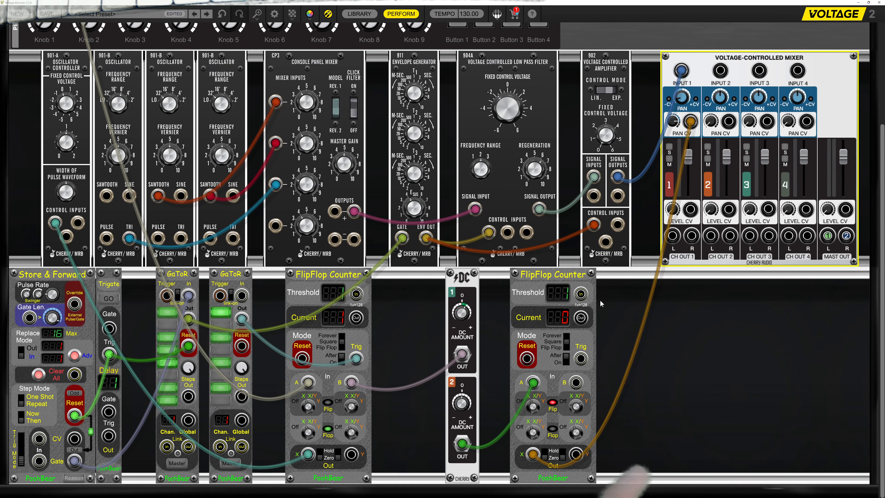
{"action": "left_click", "coordinate": [462, 406]}
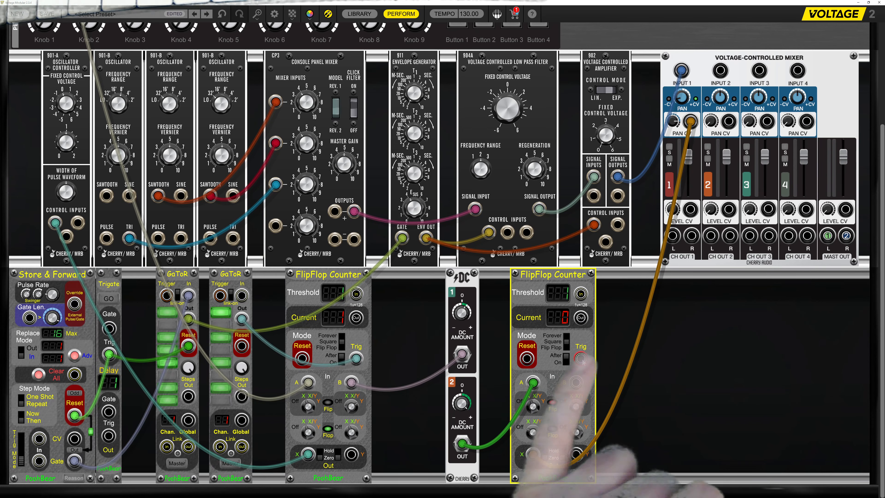
Step: Connect the Trig inputs of both FlipFlop Counters to the first GaToR's output
{"action": "left_click_drag", "start_coordinate": [581, 359], "coordinate": [524, 375]}
{"action": "left_click_drag", "start_coordinate": [351, 383], "coordinate": [189, 320]}
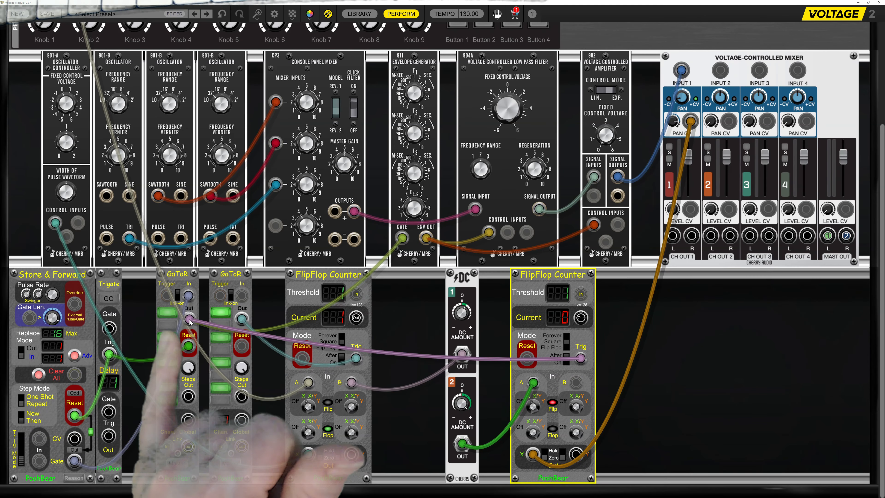
{"action": "left_click_drag", "start_coordinate": [241, 319], "coordinate": [185, 320]}
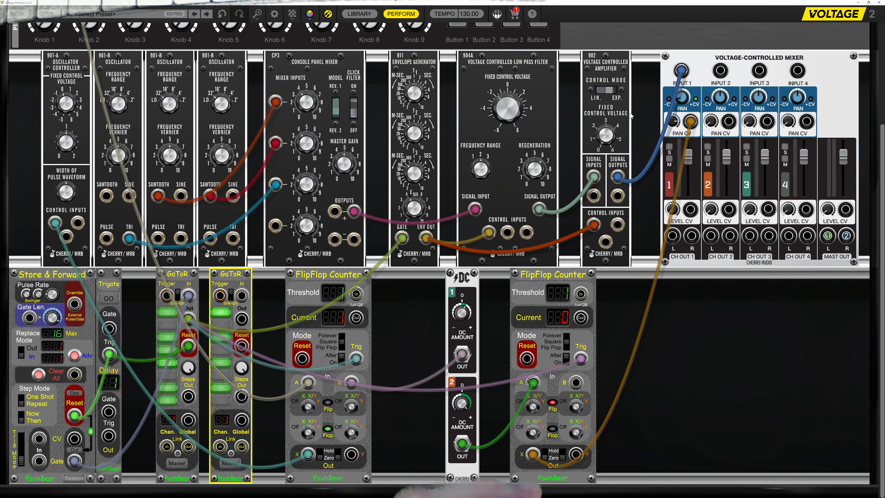
Step: Start the sequence with Trigate's GO, set mixer channel 1's pan to 74.2% left, and adjust its Pan CV amount
{"action": "left_click_drag", "start_coordinate": [684, 106], "coordinate": [677, 124]}
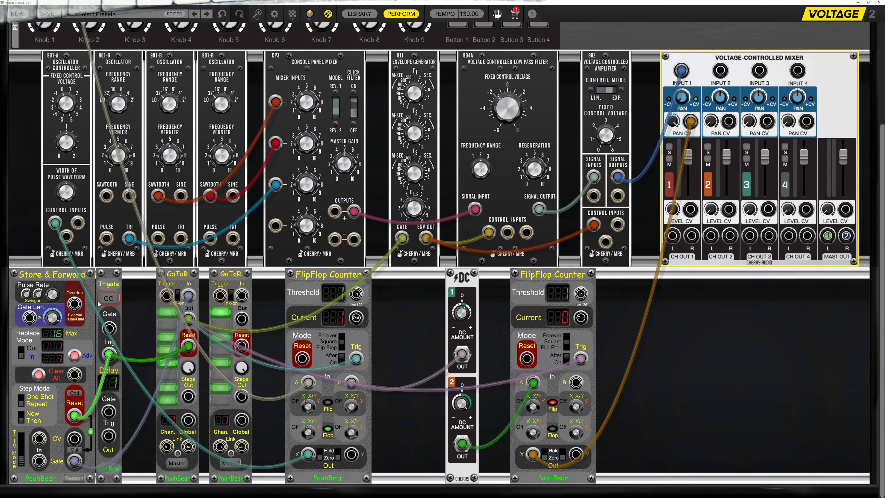
{"action": "left_click", "coordinate": [108, 299]}
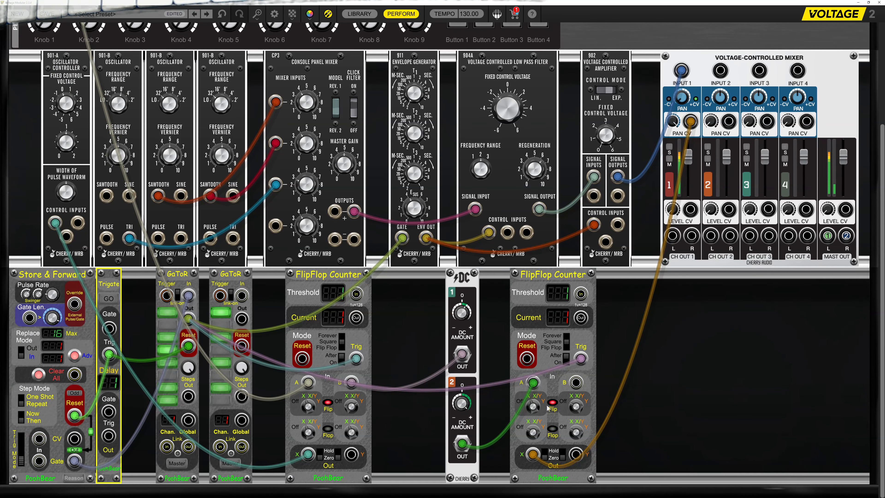
{"action": "left_click_drag", "start_coordinate": [684, 101], "coordinate": [681, 81]}
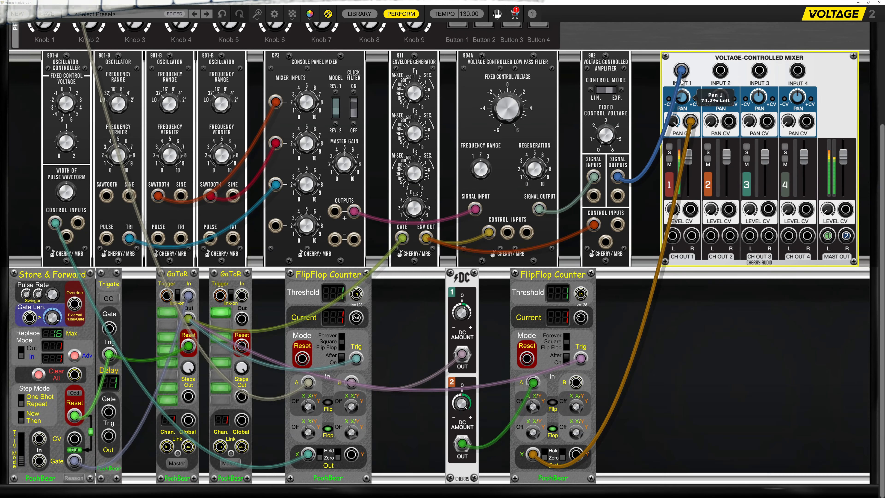
{"action": "left_click_drag", "start_coordinate": [672, 124], "coordinate": [670, 130]}
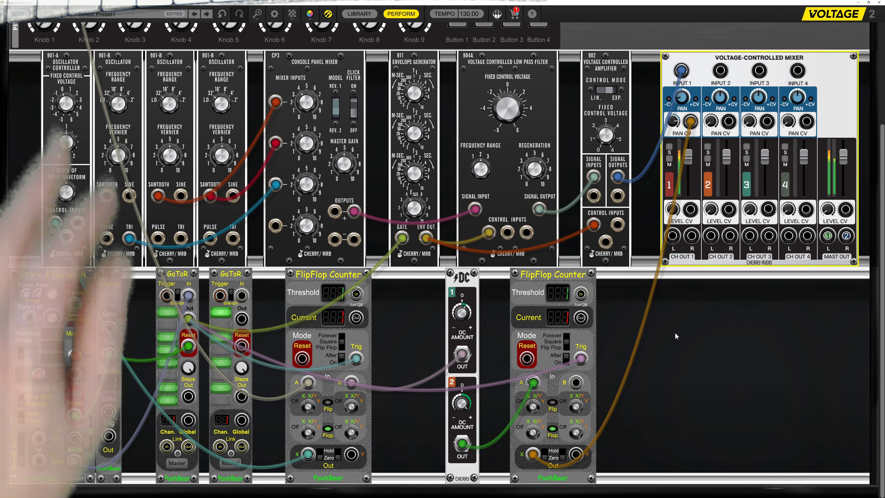
Step: Fine-tune DC Amount 1 and mixer channel 1's pan knob with the sequence playing
{"action": "left_click", "coordinate": [463, 312]}
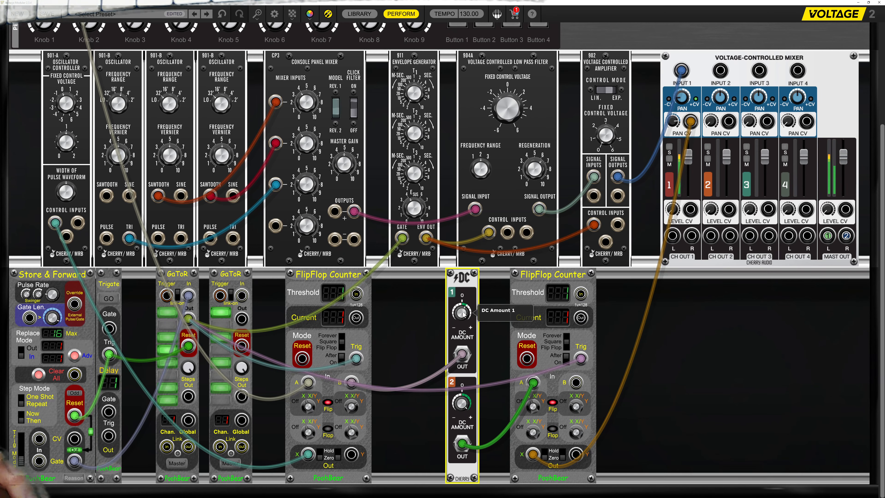
{"action": "left_click", "coordinate": [407, 333]}
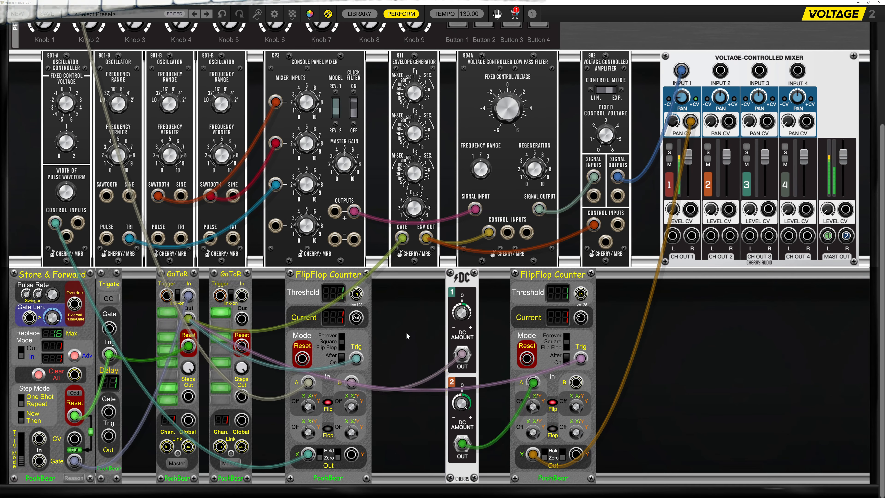
{"action": "left_click", "coordinate": [77, 452]}
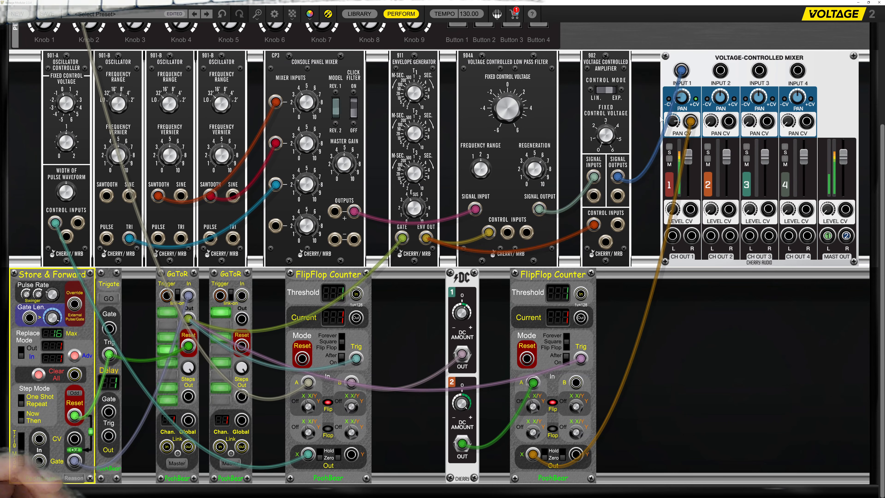
{"action": "left_click_drag", "start_coordinate": [681, 101], "coordinate": [680, 109]}
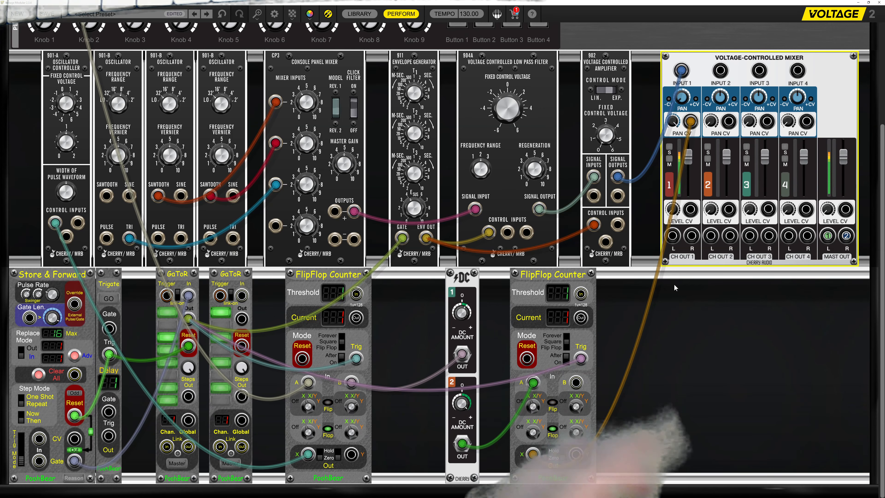
Step: Stop the sequence running from Store & Forward
{"action": "left_click", "coordinate": [73, 453]}
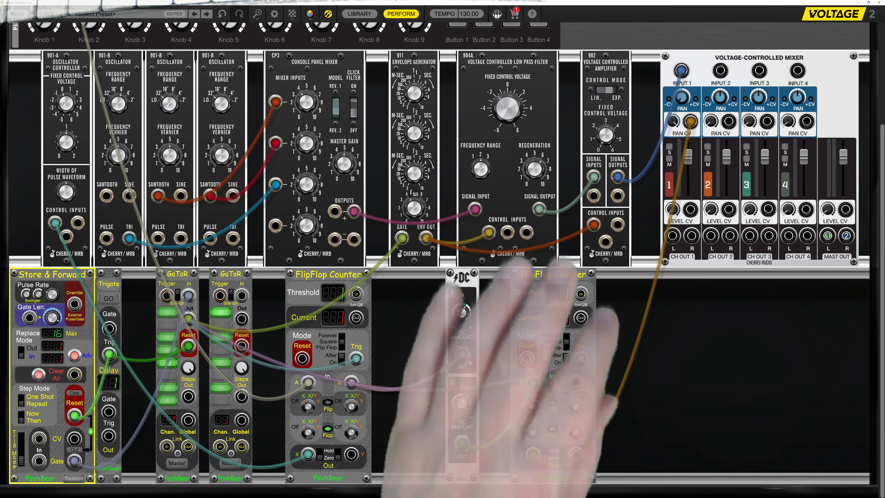
{"action": "right_click", "coordinate": [623, 301]}
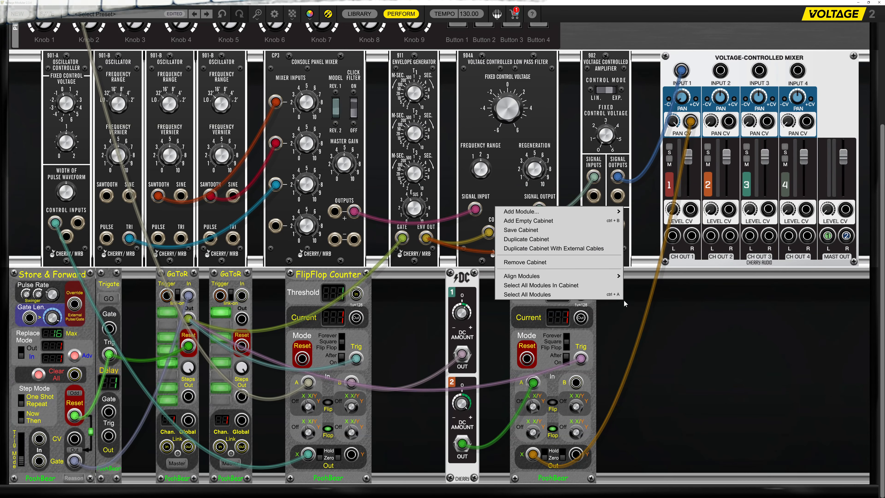
{"action": "mouse_move", "coordinate": [577, 214]}
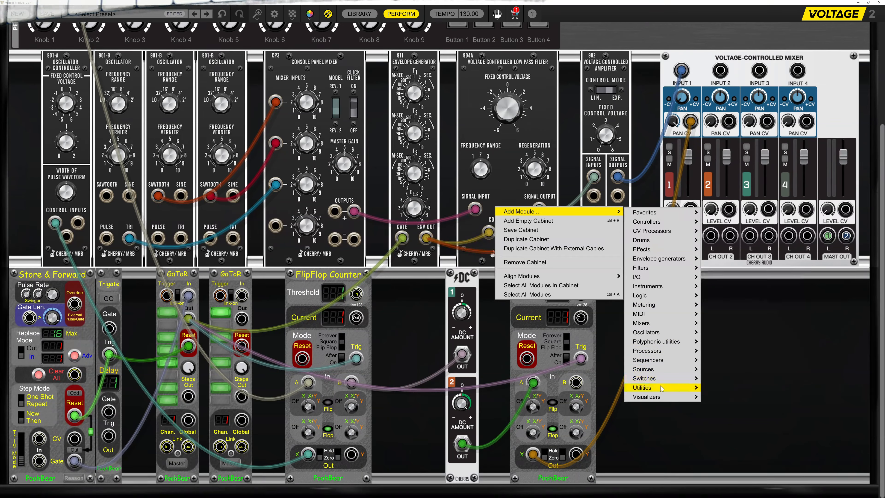
{"action": "mouse_move", "coordinate": [661, 388]}
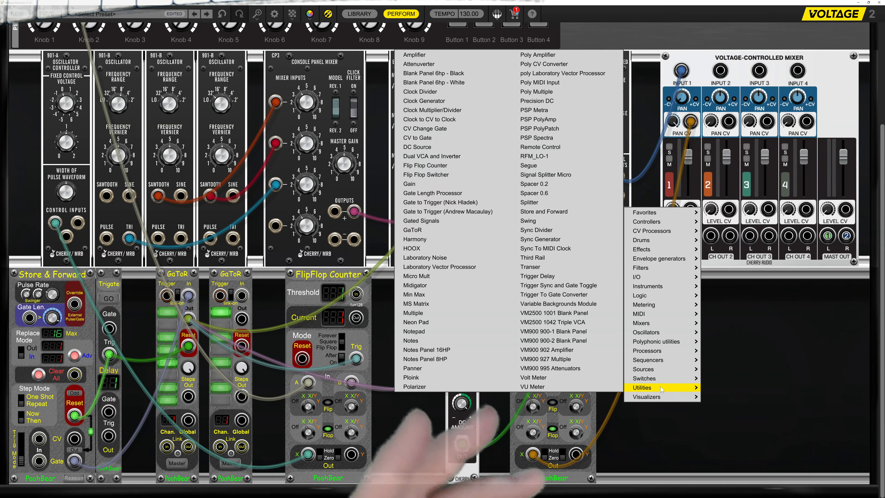
{"action": "mouse_move", "coordinate": [673, 275]}
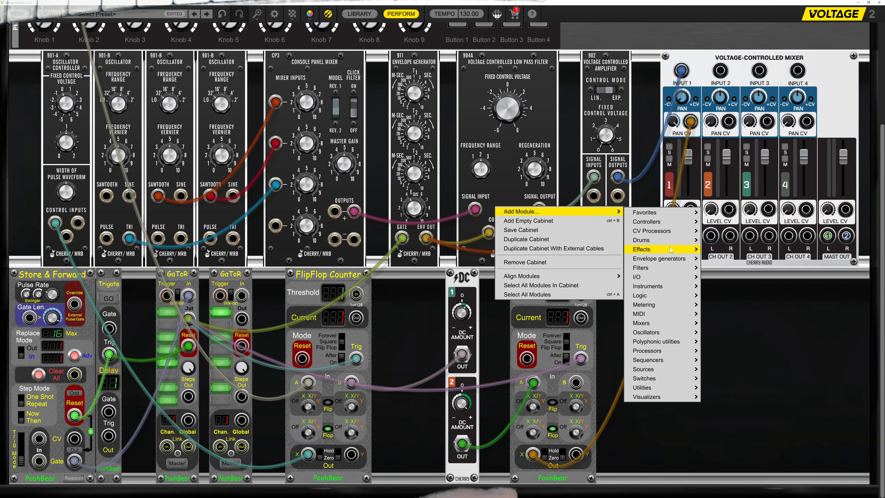
Step: Add a Glide module beside the second FlipFlop Counter and patch it between that counter's Out X and mixer channel 1's Pan CV
{"action": "left_click", "coordinate": [350, 16]}
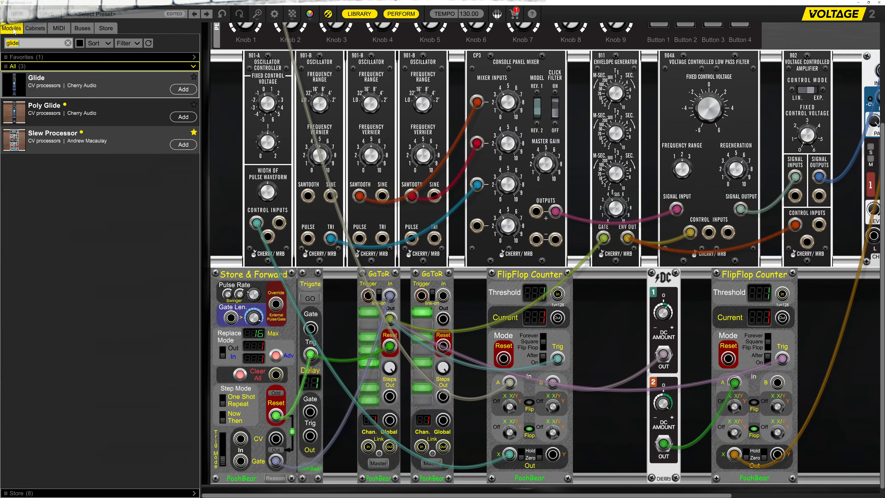
{"action": "left_click_drag", "start_coordinate": [53, 91], "coordinate": [805, 286]}
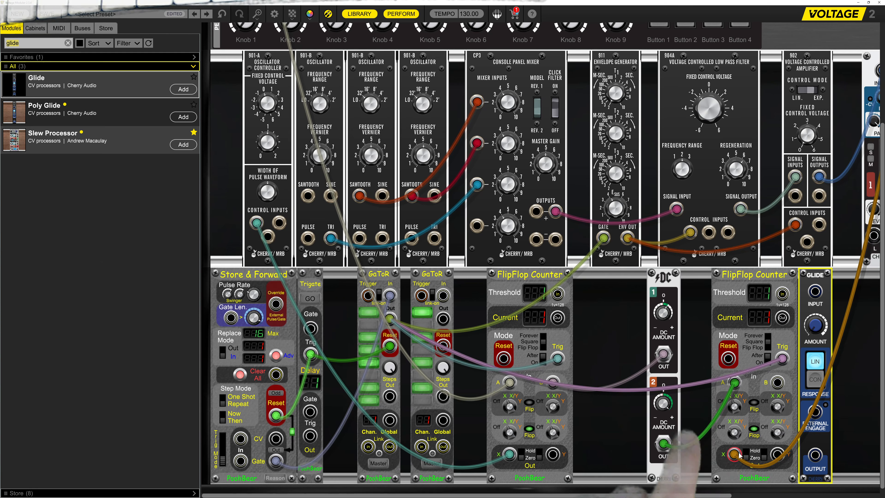
{"action": "left_click_drag", "start_coordinate": [734, 455], "coordinate": [814, 451]}
{"action": "left_click", "coordinate": [818, 292]}
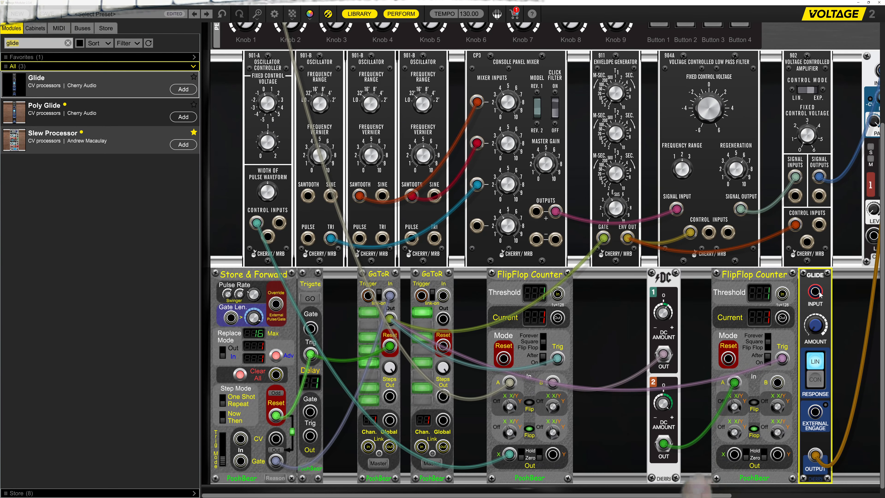
{"action": "left_click_drag", "start_coordinate": [815, 293], "coordinate": [733, 455]}
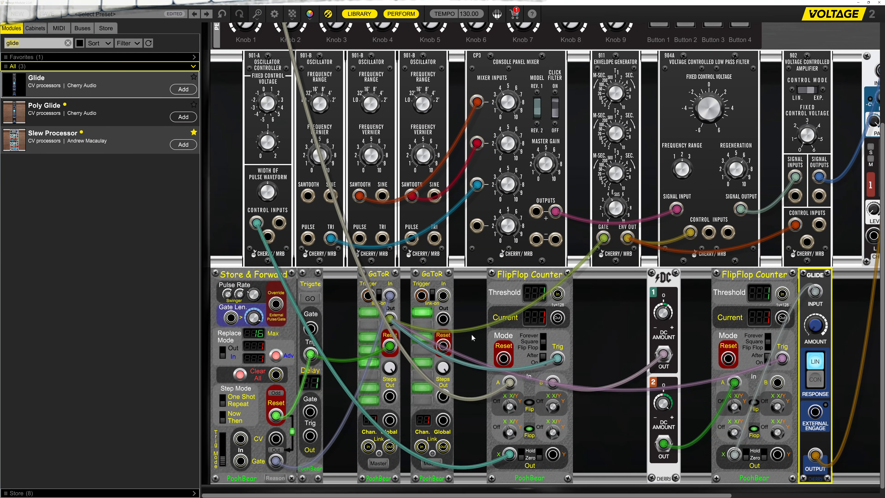
Step: Restart the sequence on Store & Forward and raise the Glide amount to about 159 ms
{"action": "left_click", "coordinate": [276, 453]}
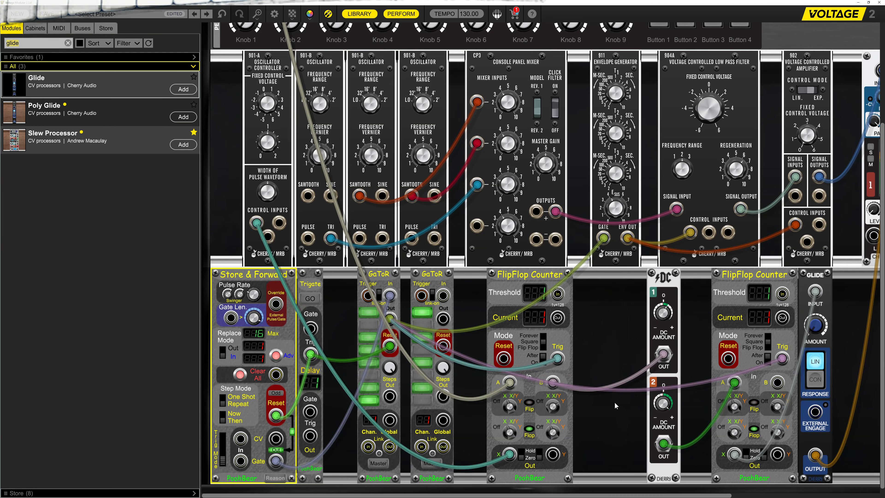
{"action": "left_click", "coordinate": [819, 300]}
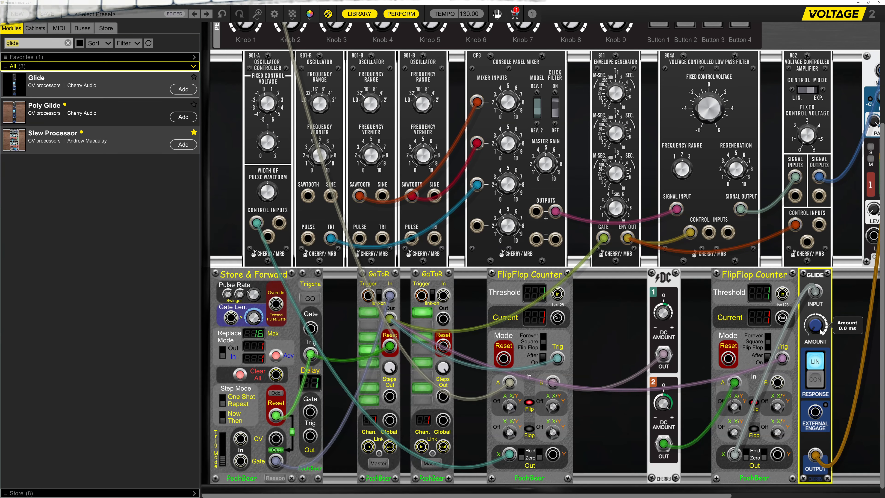
{"action": "left_click_drag", "start_coordinate": [820, 328], "coordinate": [818, 284]}
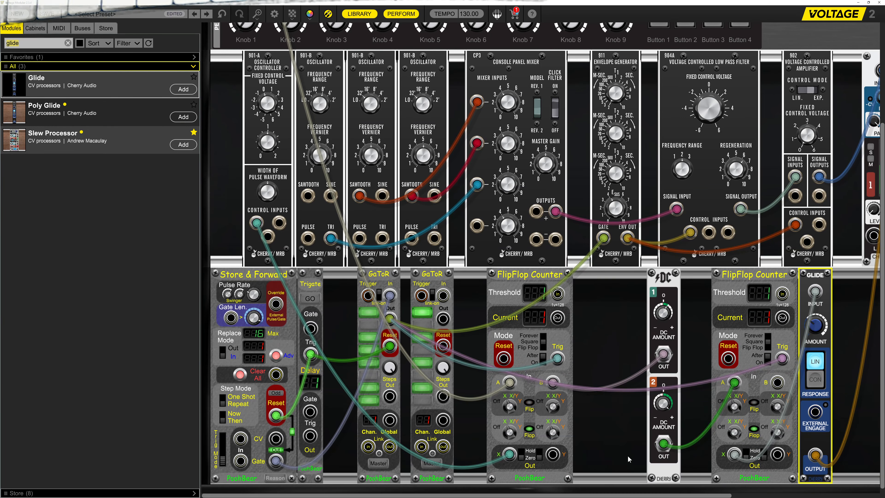
Step: Hide the library, adjust Store & Forward's gate length, and audition the sequence with Trigate's GO
{"action": "left_click", "coordinate": [362, 17]}
{"action": "left_click", "coordinate": [52, 312]}
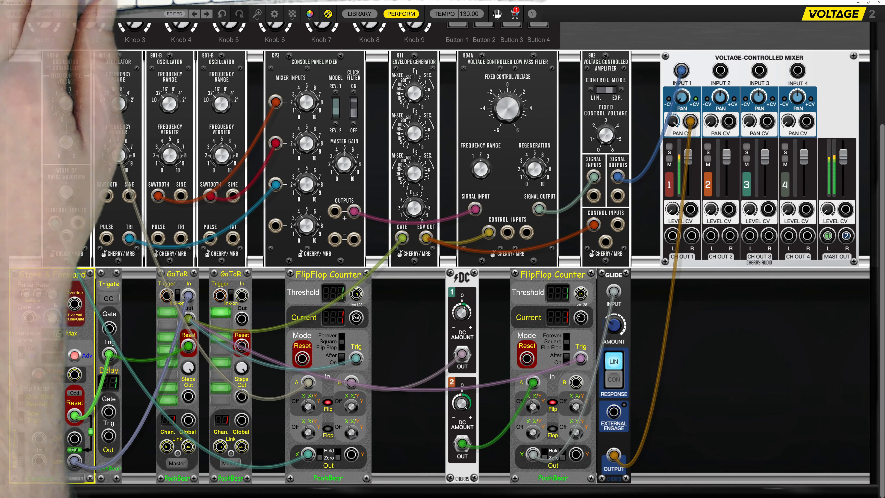
{"action": "left_click", "coordinate": [109, 299]}
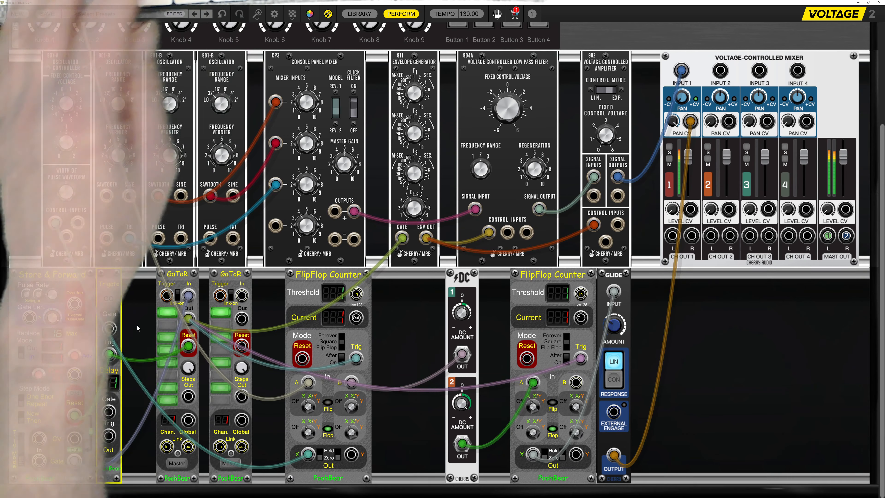
{"action": "left_click", "coordinate": [72, 453]}
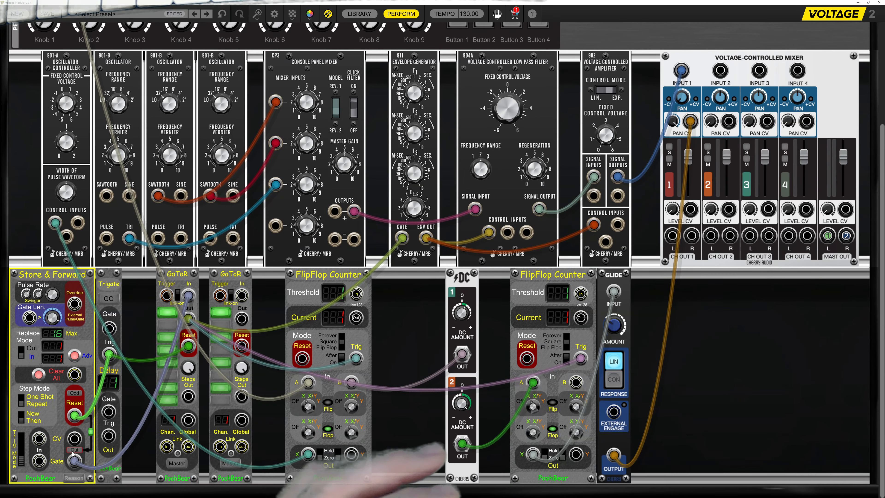
Step: Set the second FlipFlop Counter's threshold to 2, restart the sequence, and raise the threshold to 5
{"action": "left_click", "coordinate": [559, 292]}
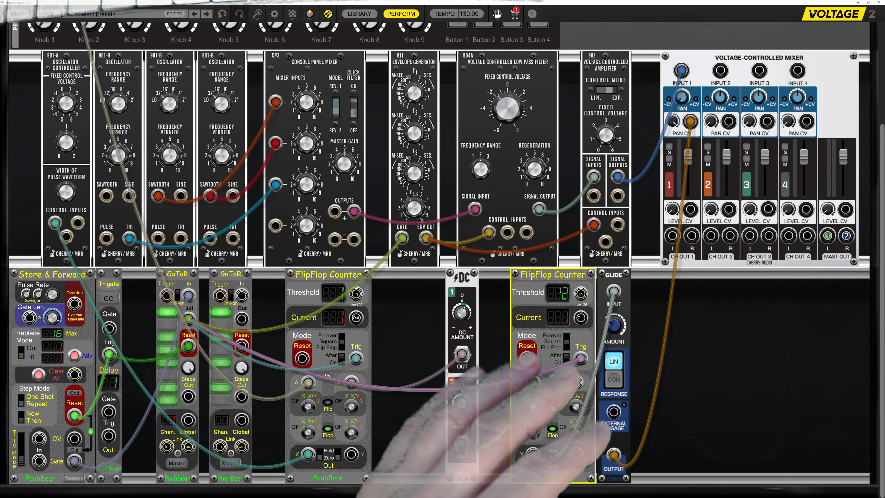
{"action": "left_click", "coordinate": [68, 451]}
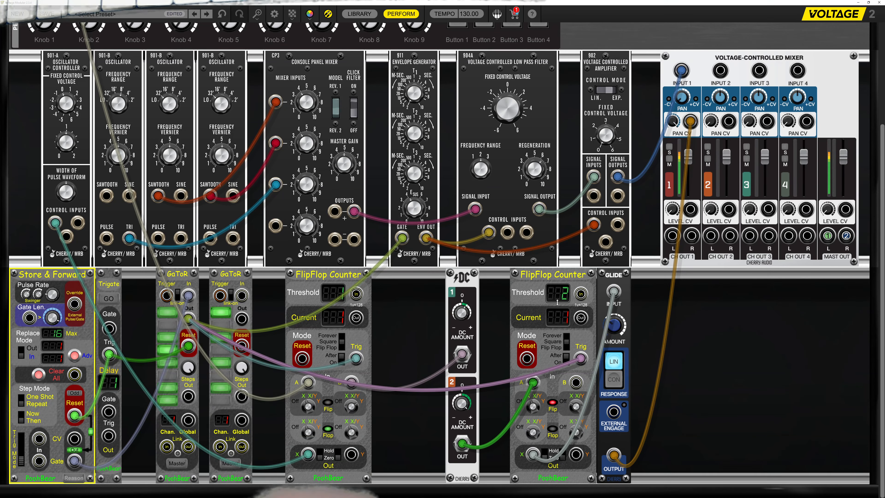
{"action": "left_click", "coordinate": [562, 295]}
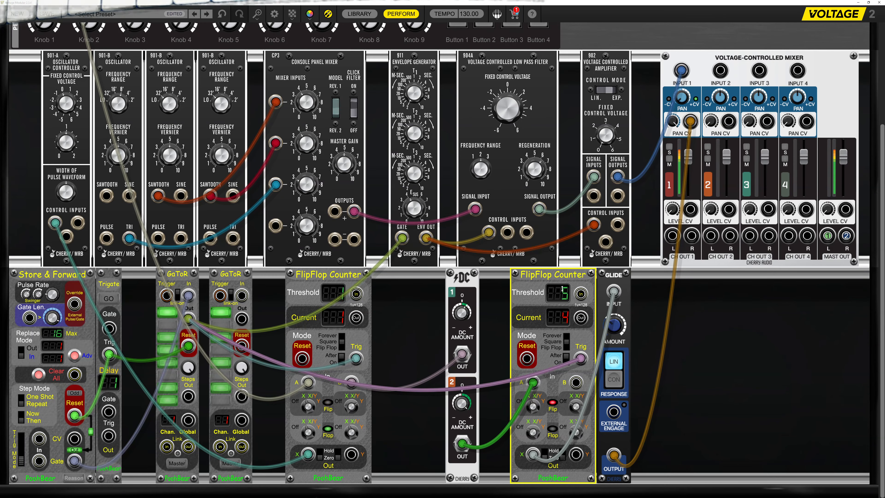
Step: Raise and lower the Glide amount while setting the second FlipFlop Counter's threshold first to 10 and finally to 3
{"action": "mouse_move", "coordinate": [617, 328]}
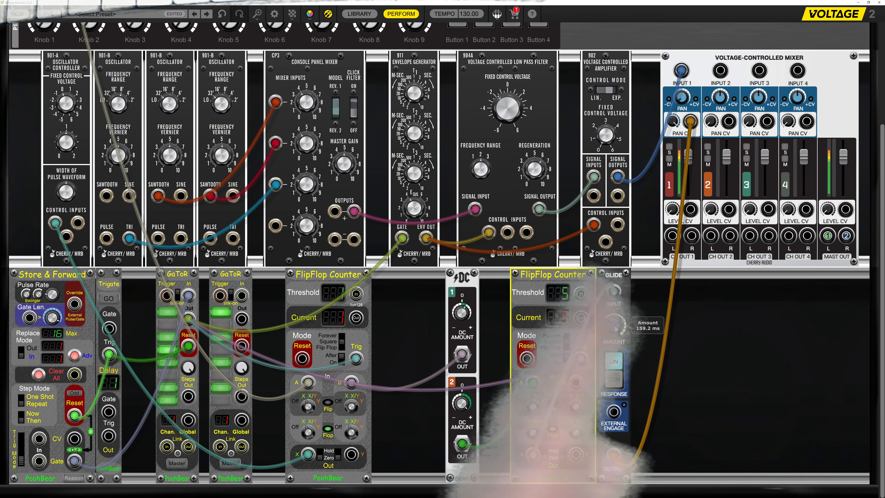
{"action": "left_click_drag", "start_coordinate": [615, 329], "coordinate": [616, 302]}
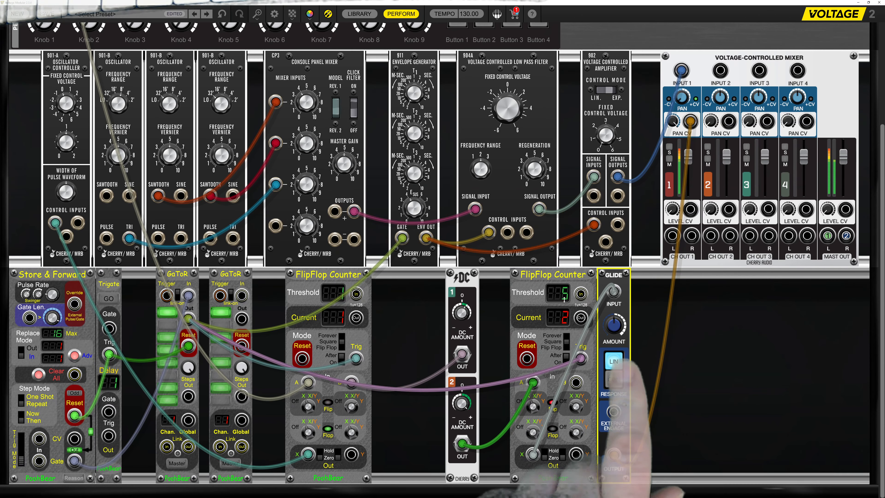
{"action": "left_click_drag", "start_coordinate": [559, 296], "coordinate": [559, 291]}
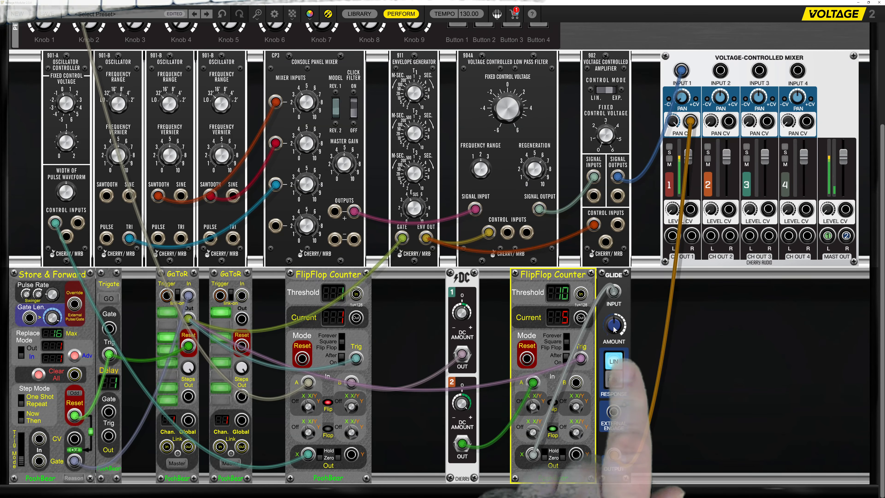
{"action": "left_click_drag", "start_coordinate": [613, 324], "coordinate": [630, 405]}
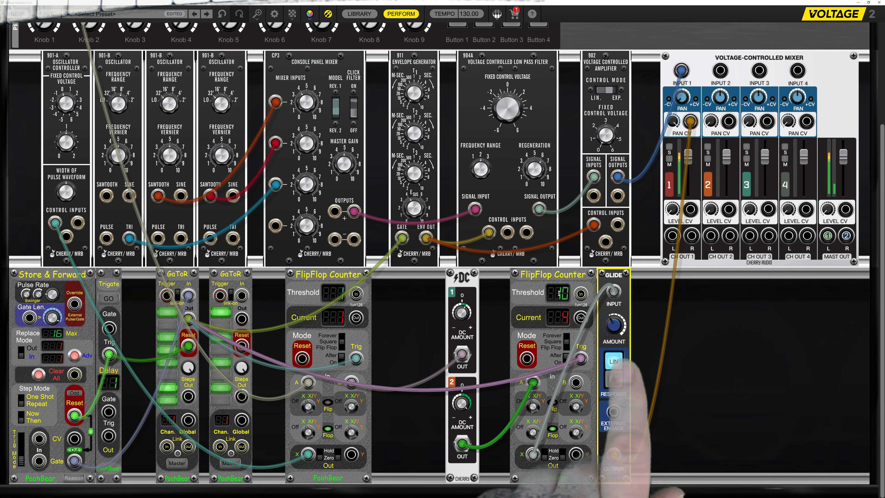
{"action": "left_click_drag", "start_coordinate": [557, 293], "coordinate": [557, 301]}
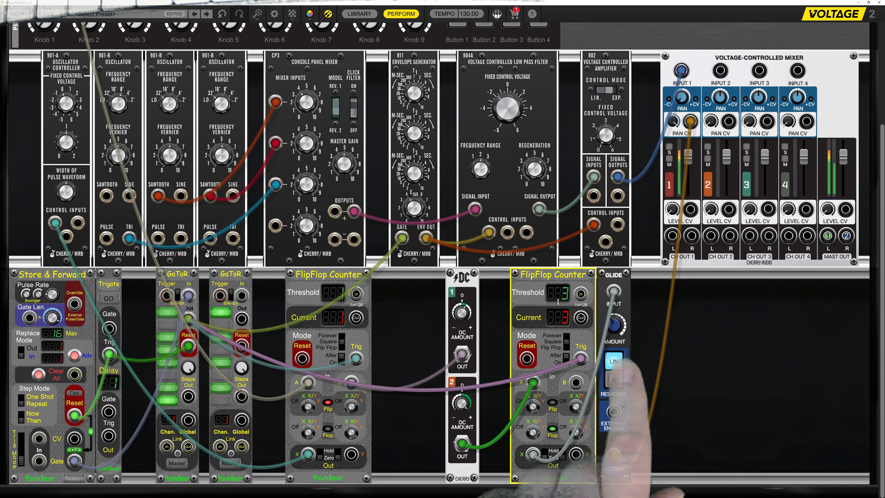
Step: Vary the first FlipFlop Counter's threshold through 3, 4 and back to 3, and the second counter's through 1 and 2
{"action": "left_click", "coordinate": [333, 292]}
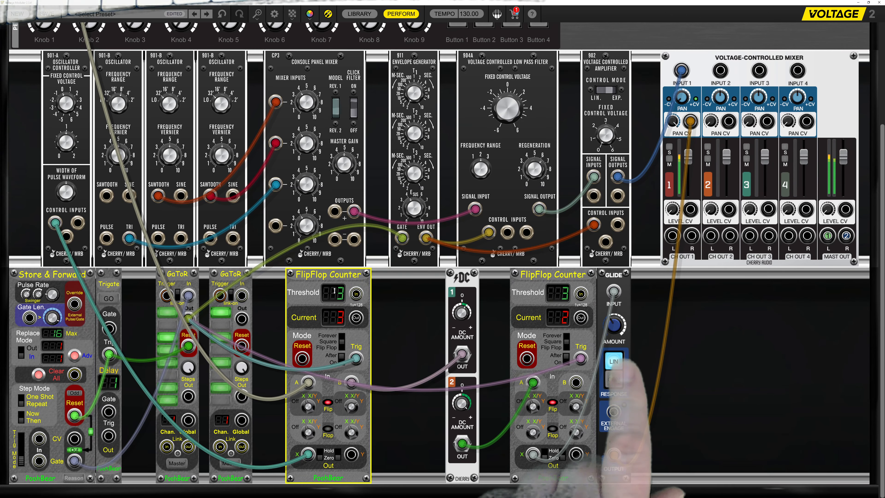
{"action": "left_click_drag", "start_coordinate": [557, 293], "coordinate": [558, 295]}
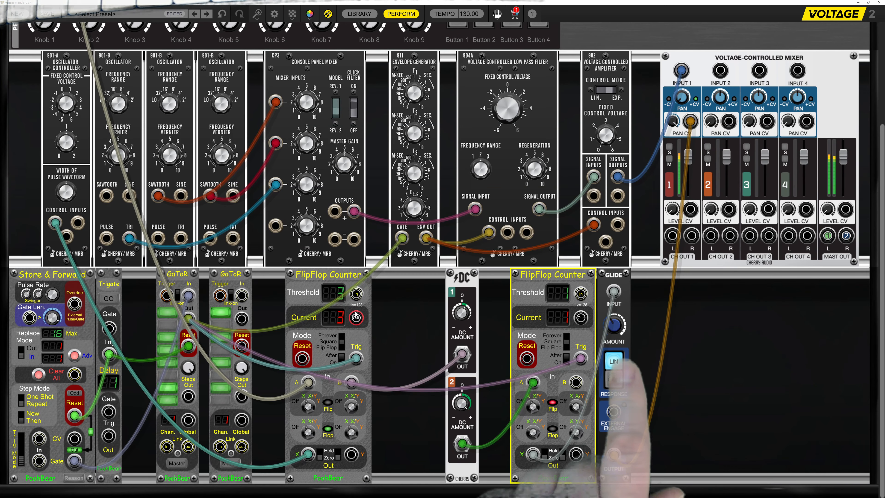
{"action": "left_click_drag", "start_coordinate": [338, 297], "coordinate": [337, 292]}
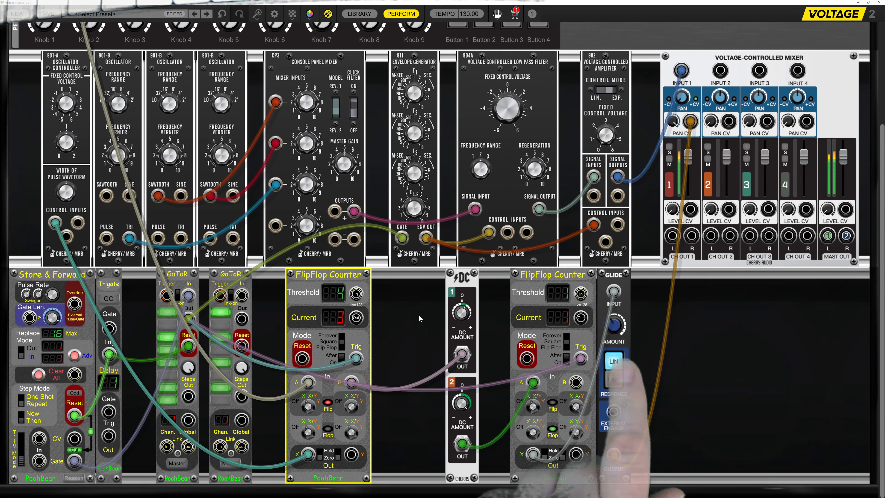
{"action": "left_click", "coordinate": [555, 294]}
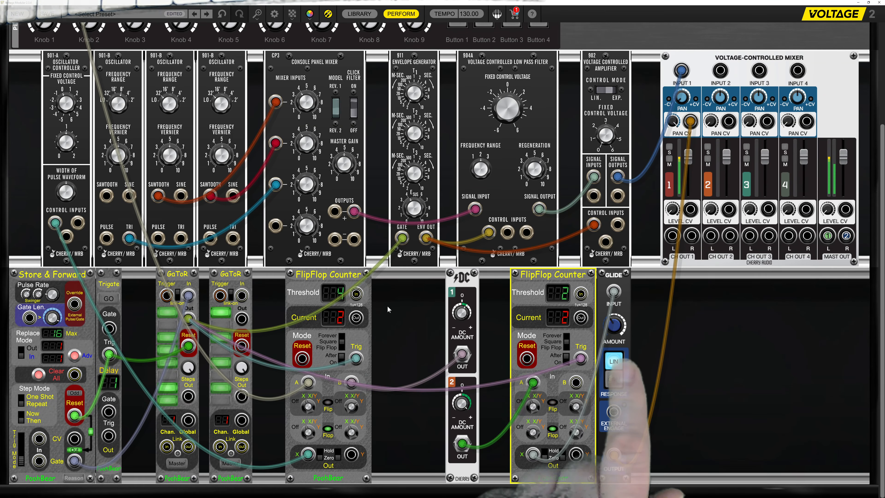
{"action": "left_click", "coordinate": [335, 293]}
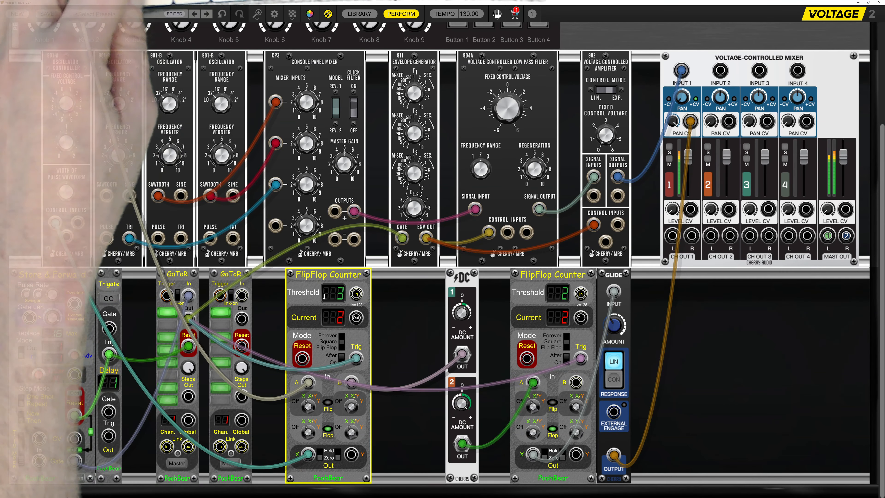
Step: Fine-tune the Glide amount and stop the sequence on Store & Forward
{"action": "left_click", "coordinate": [615, 328]}
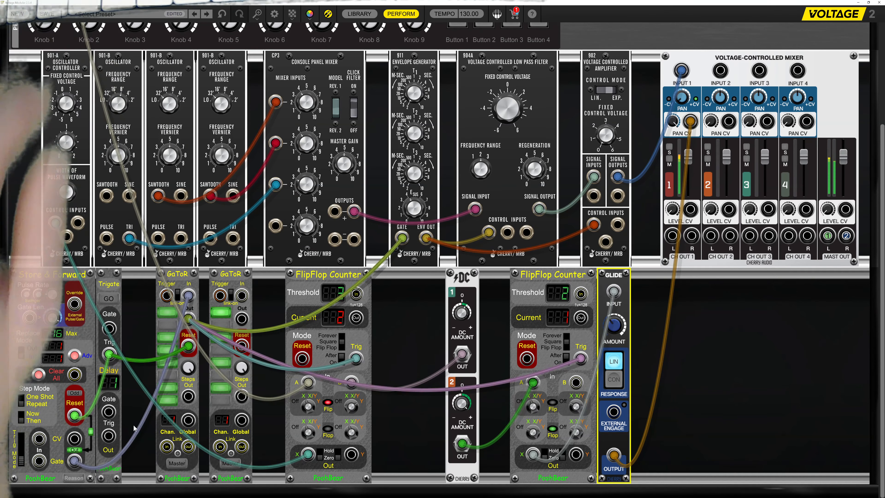
{"action": "left_click", "coordinate": [76, 450]}
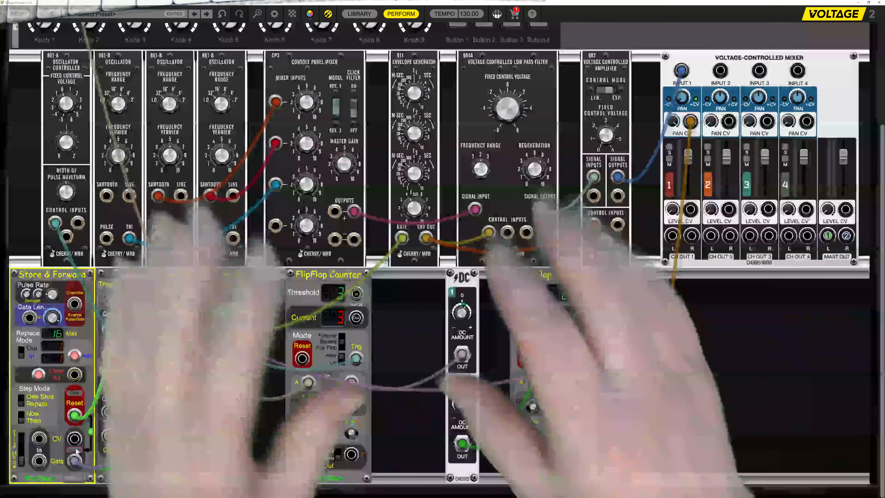